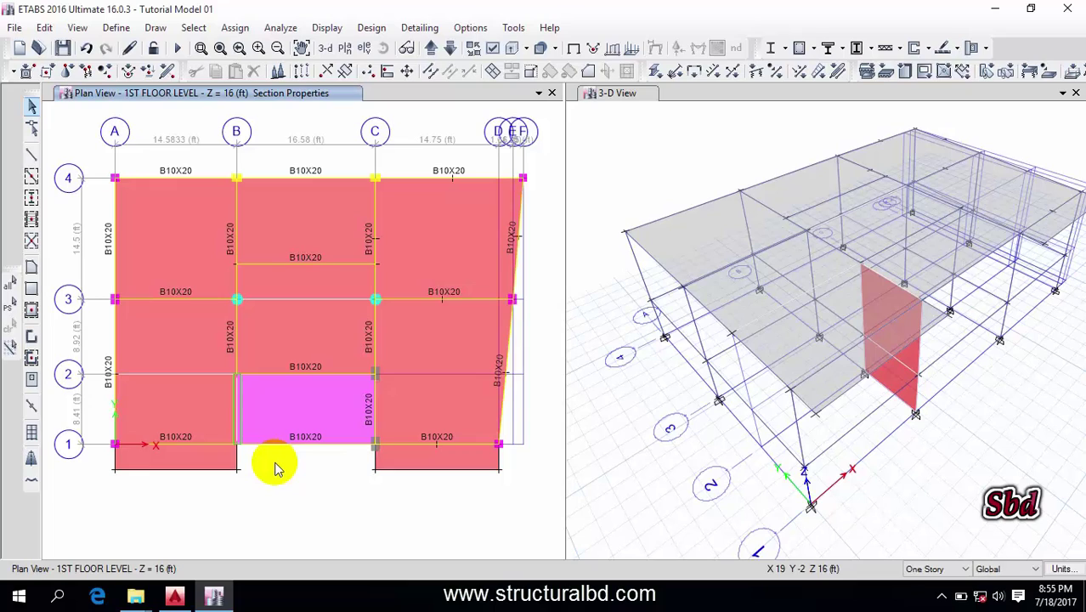
pyautogui.click(241, 384)
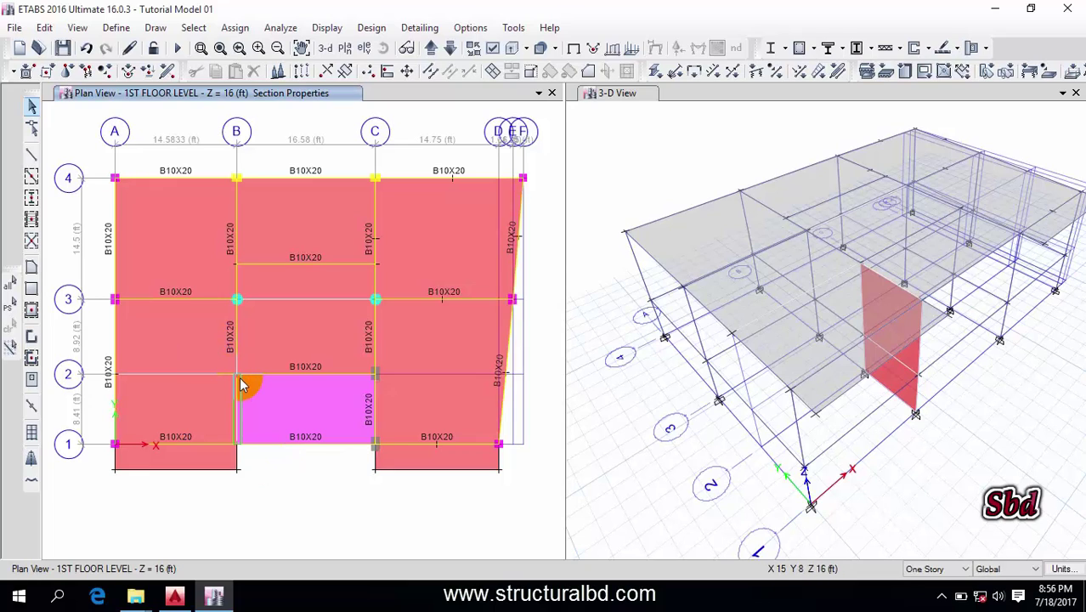
pyautogui.moveTo(301, 274); pyautogui.dragTo(303, 273, button='middle')
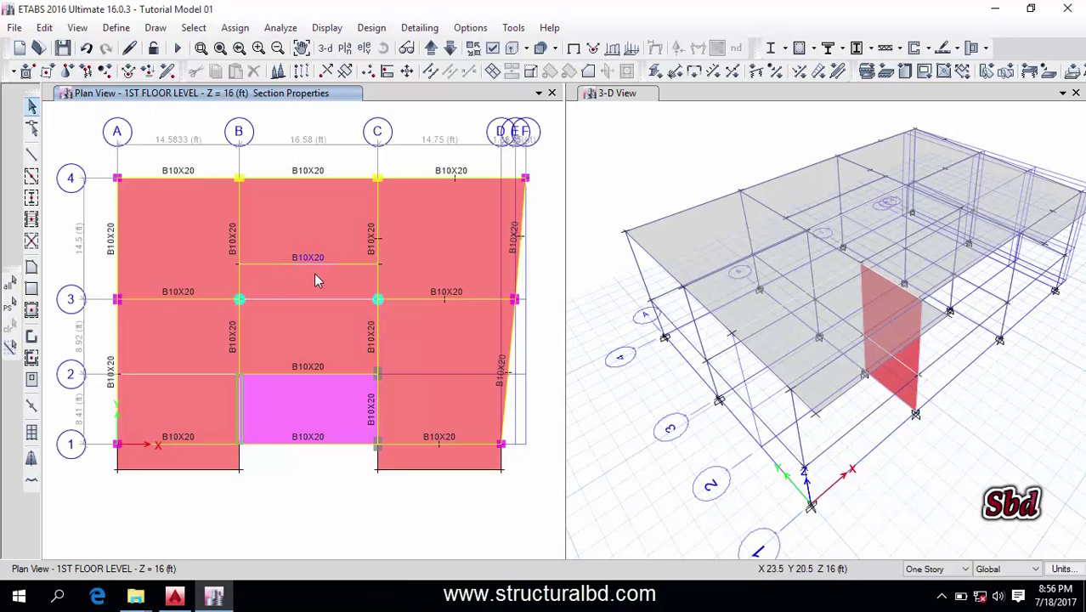
pyautogui.moveTo(328, 255)
pyautogui.mouseDown(button='middle')
pyautogui.moveTo(339, 267)
pyautogui.moveTo(325, 275)
pyautogui.mouseUp(button='middle')
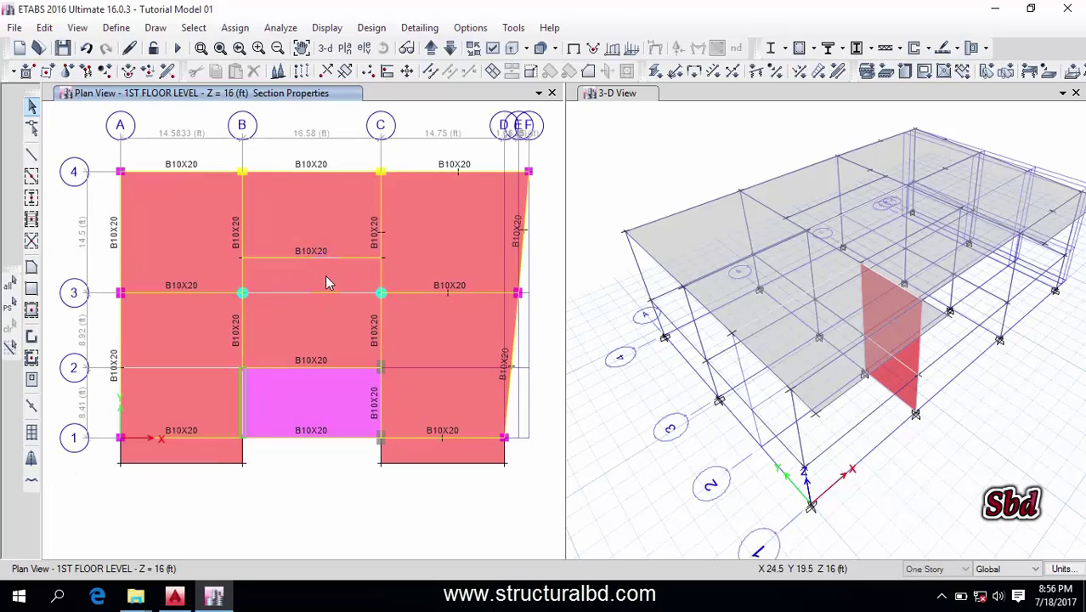
# - Select and deselect the slab panels A-B and B-C between grids 3 and 4 and the B-C beam on grid 4
pyautogui.click(310, 218)
pyautogui.click(309, 215)
pyautogui.click(188, 223)
pyautogui.click(190, 221)
pyautogui.click(282, 175)
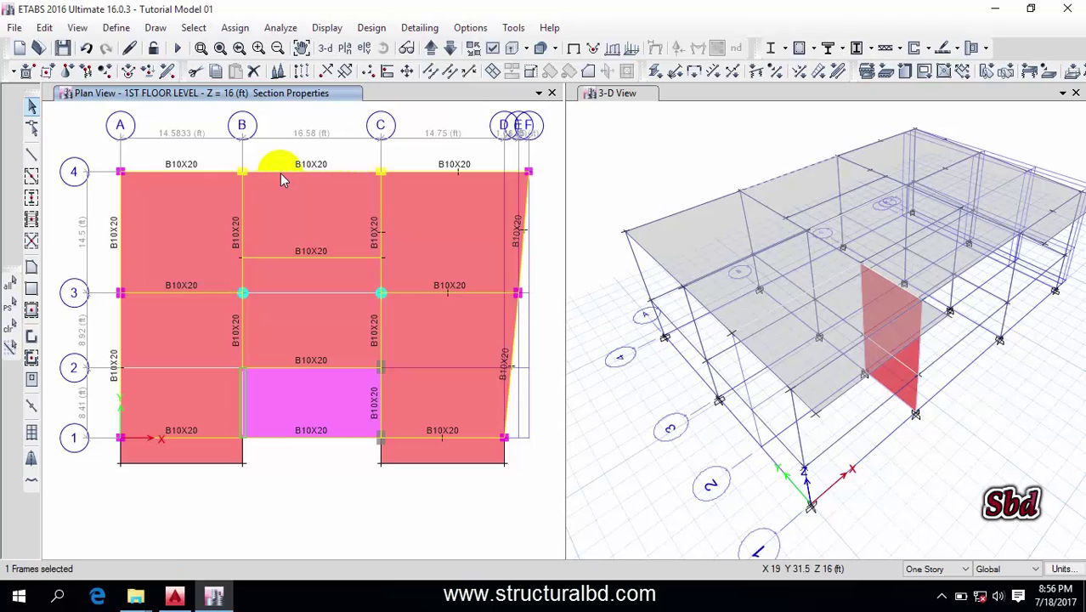
pyautogui.click(321, 176)
pyautogui.click(319, 172)
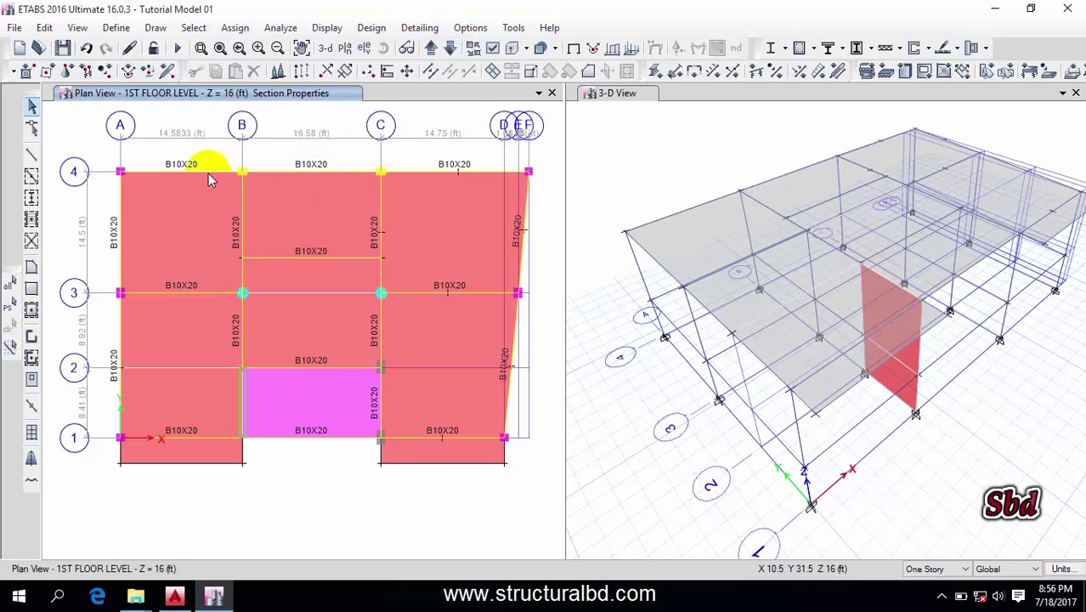
# - Window-select the column at grid B-4 in the plan view and keep the selection scope at One Story
pyautogui.click(199, 203)
pyautogui.click(242, 170)
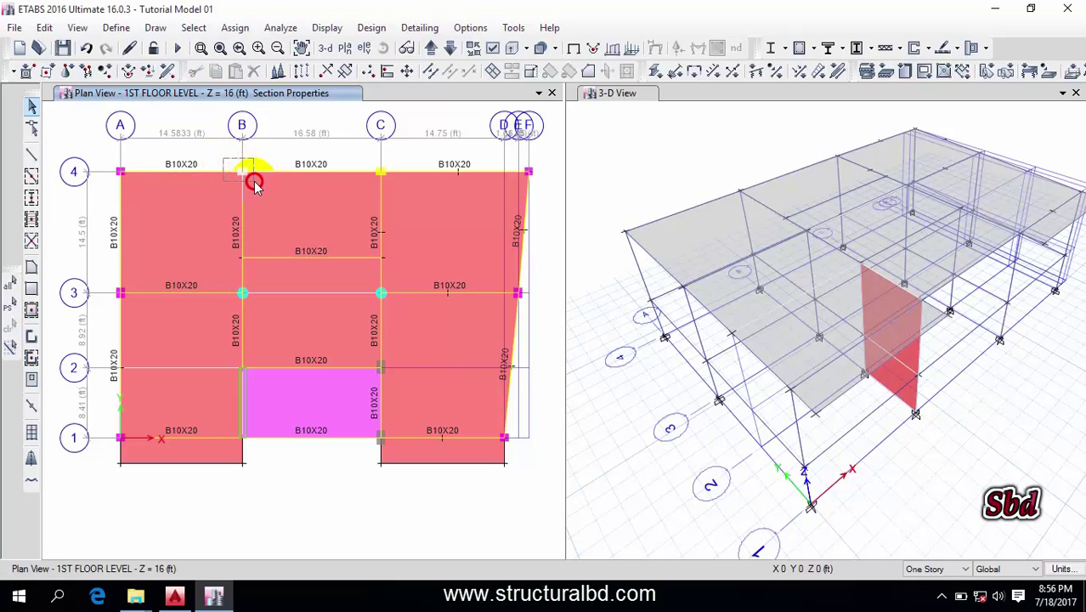
pyautogui.moveTo(261, 189); pyautogui.dragTo(260, 186)
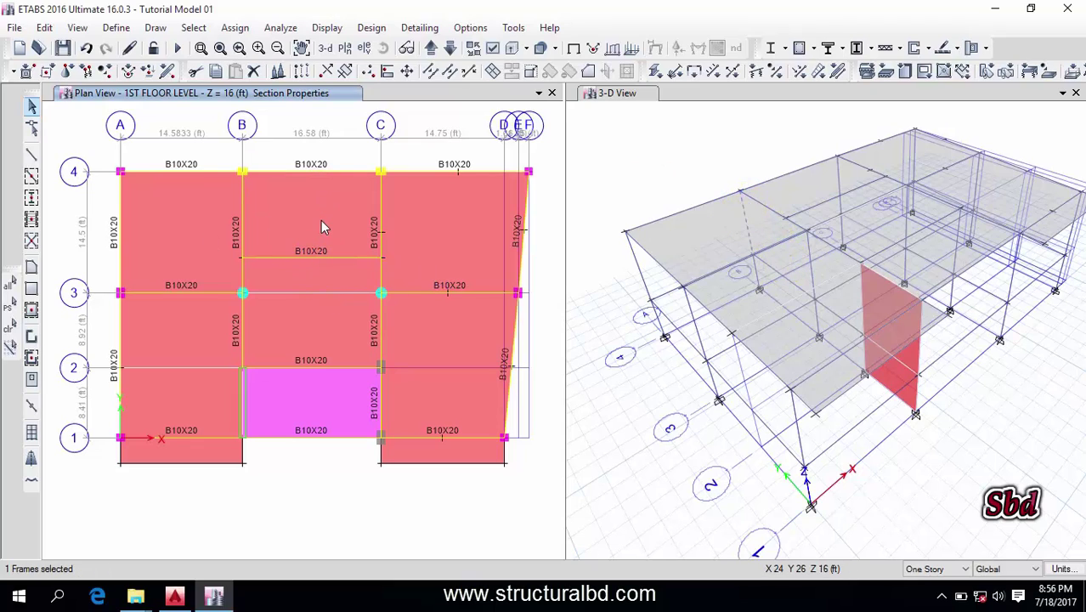
pyautogui.click(935, 568)
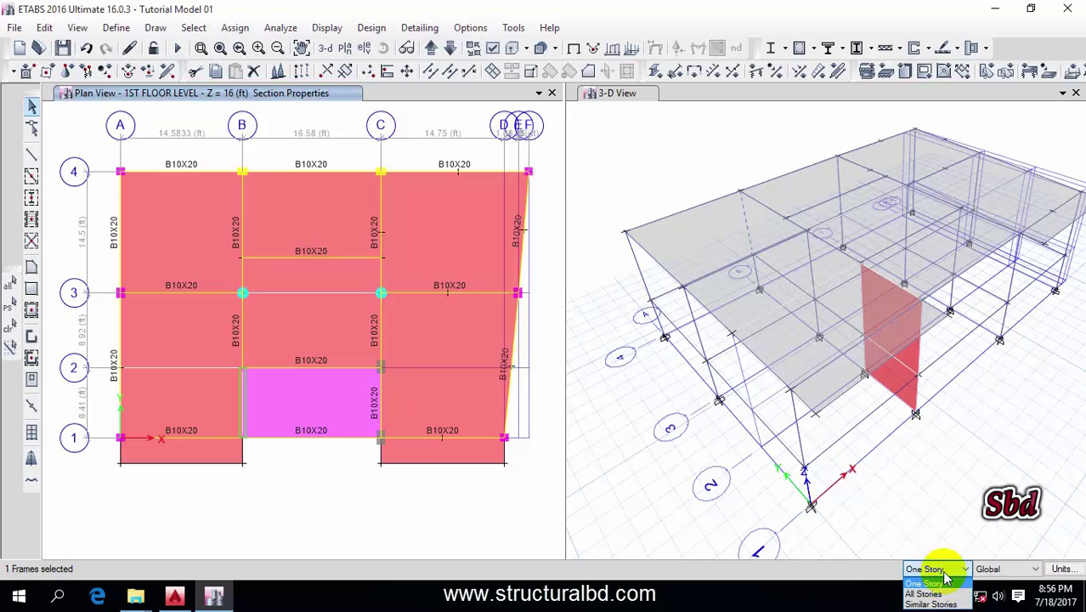
pyautogui.click(926, 584)
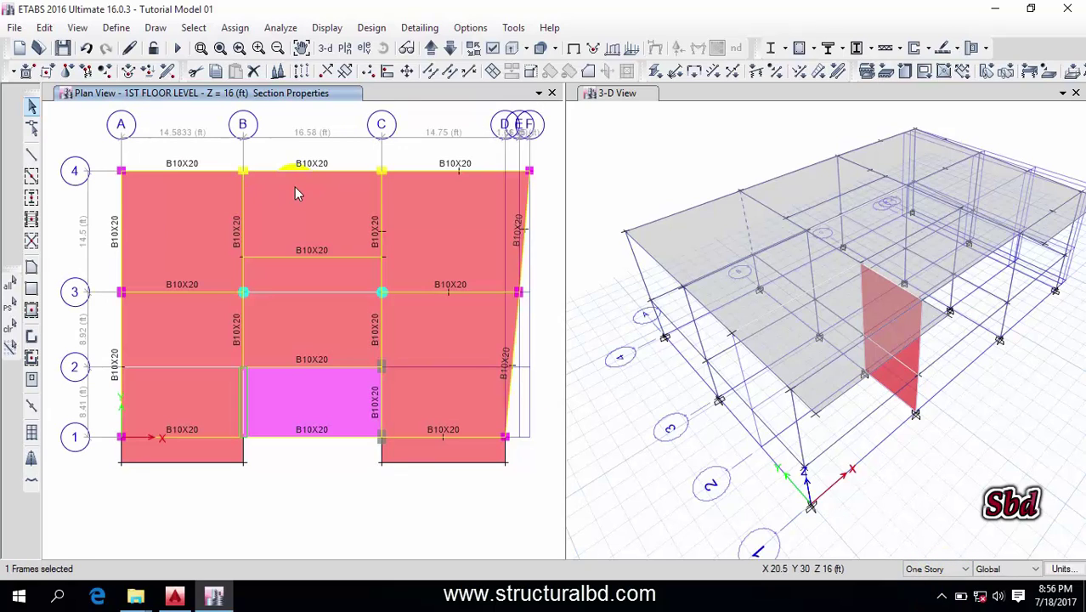
# - Add the joint at grid B-4 to the selection, and select and deselect the slab panel between grids B-C and 3-4
pyautogui.click(320, 173)
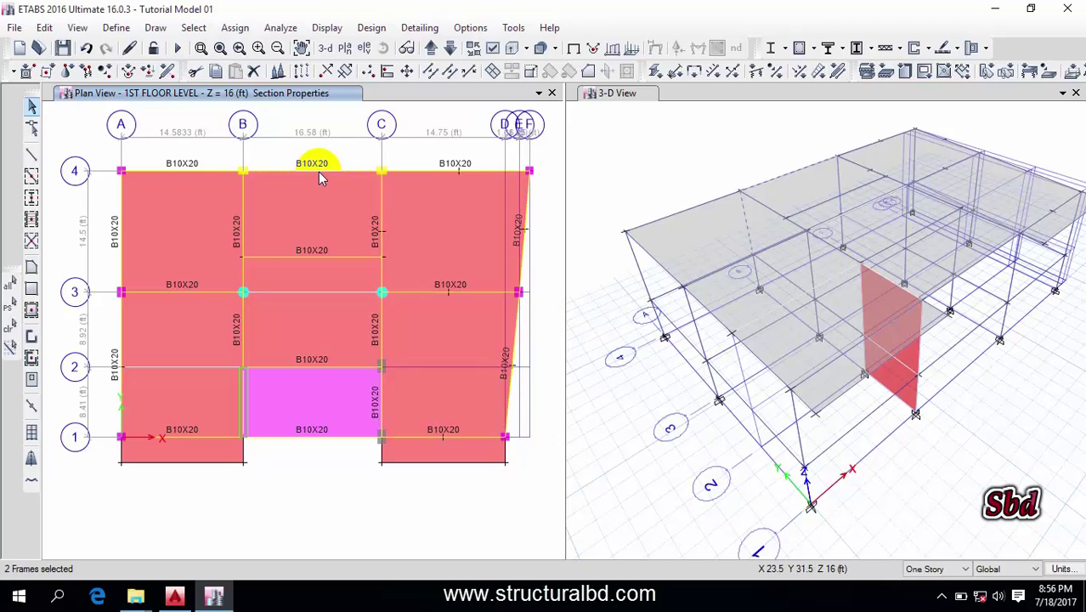
pyautogui.click(243, 171)
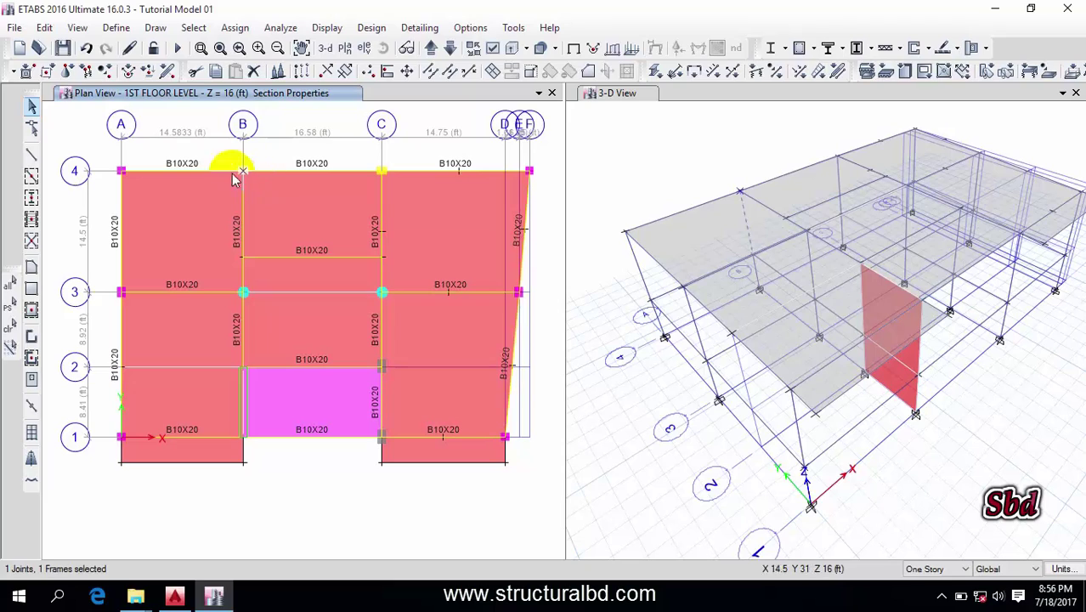
pyautogui.click(730, 220)
pyautogui.click(332, 169)
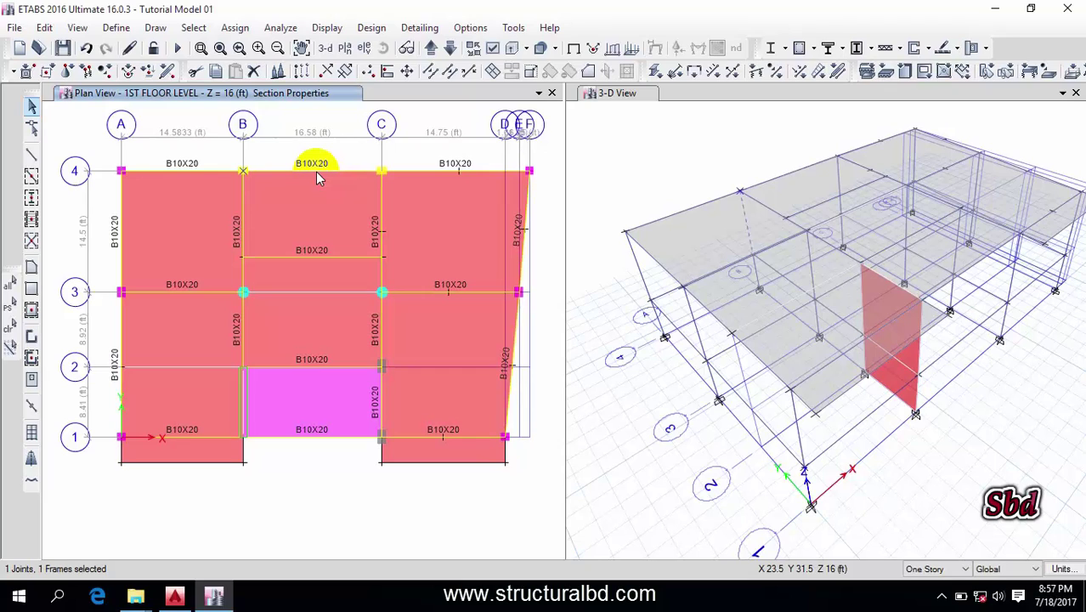
pyautogui.click(311, 220)
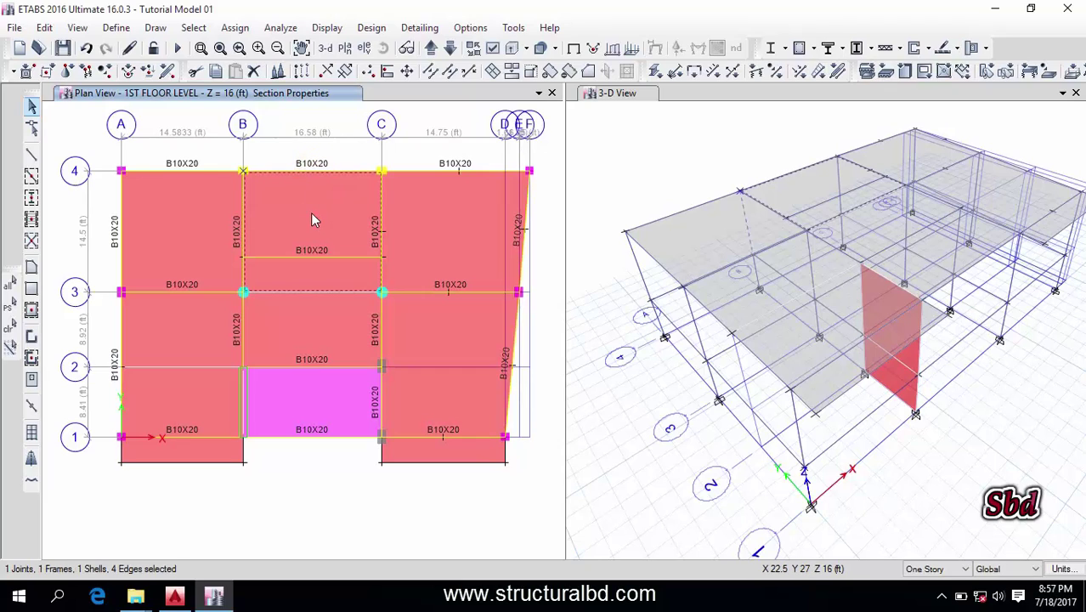
pyautogui.click(312, 218)
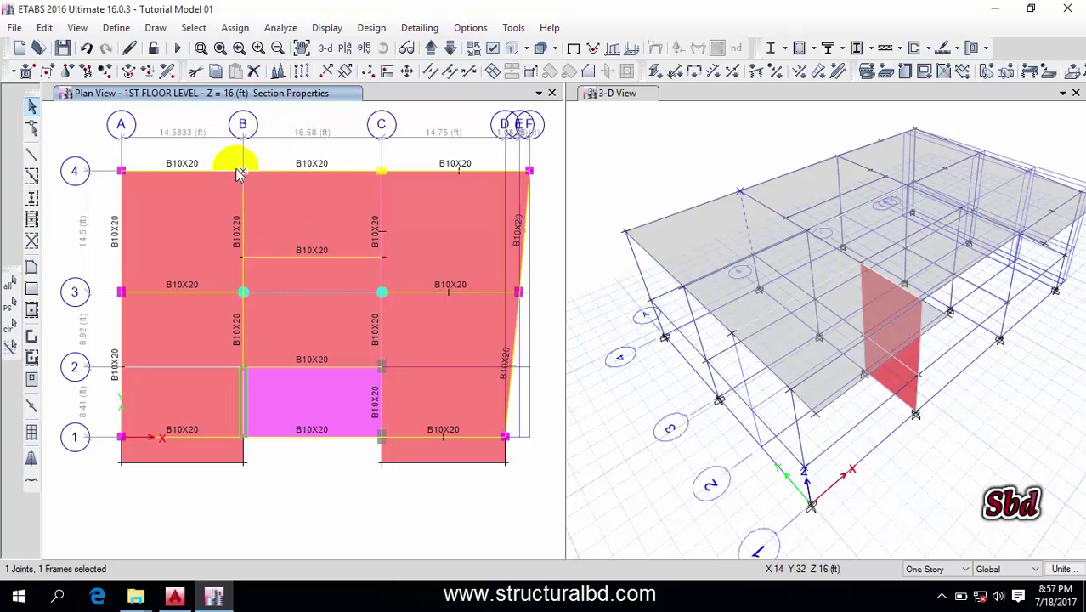
# - Pick the column below joint B-4 in the 3-D view and clear the entire selection
pyautogui.click(744, 216)
pyautogui.click(748, 219)
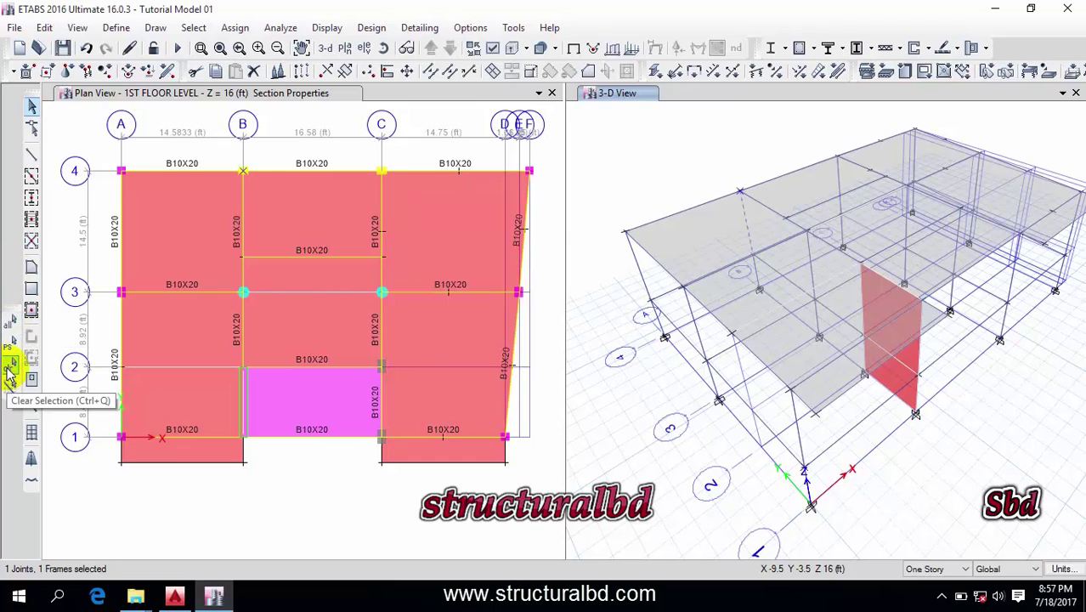
pyautogui.click(11, 363)
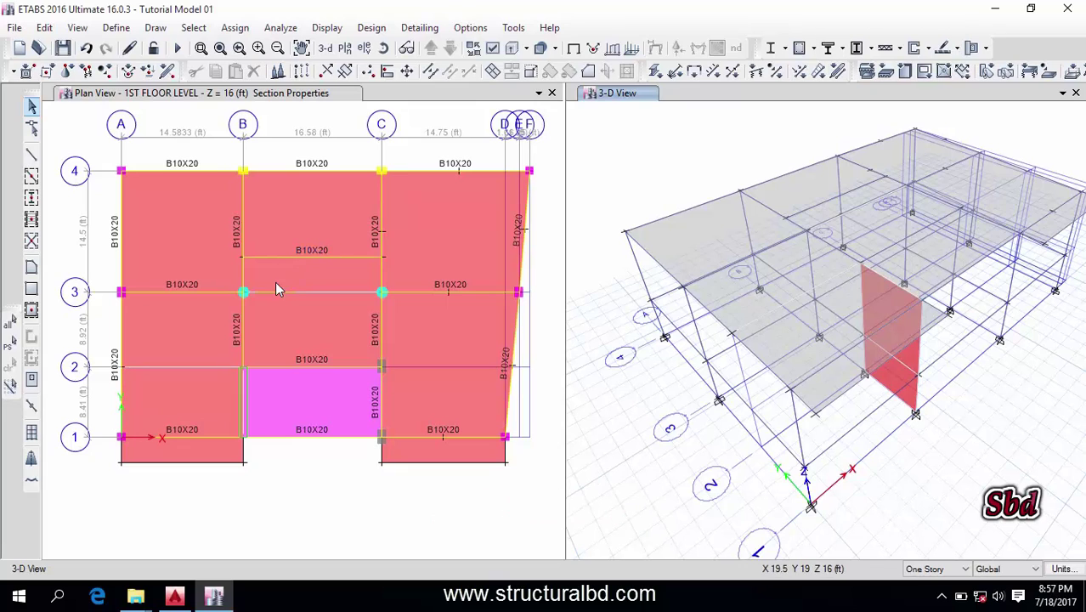
# - Select all frames with the Column 3500 material by material property, and deselect them again
pyautogui.click(212, 177)
pyautogui.click(195, 28)
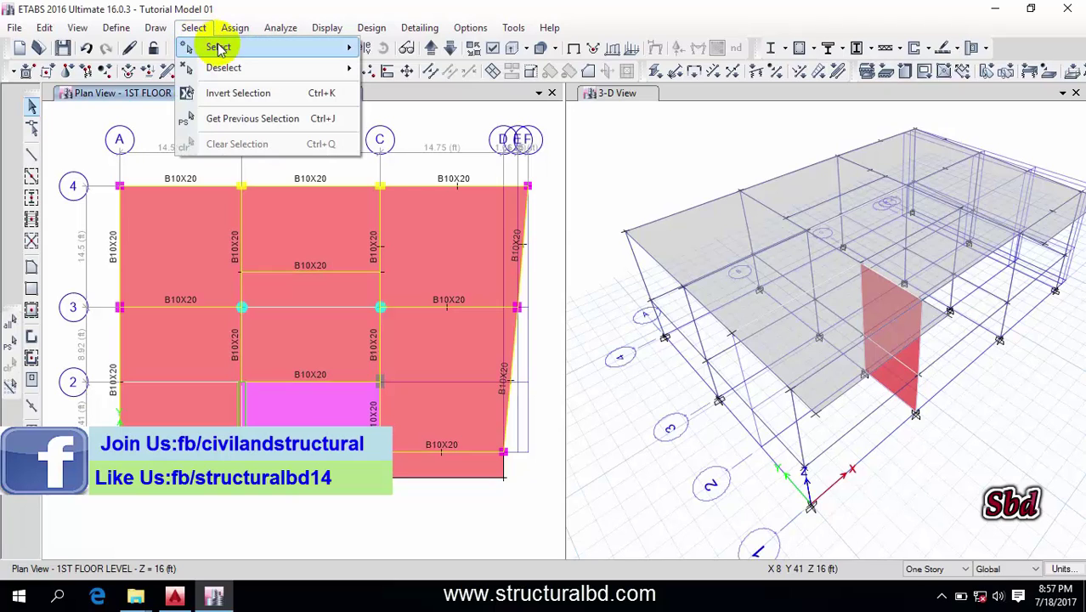
pyautogui.moveTo(218, 47)
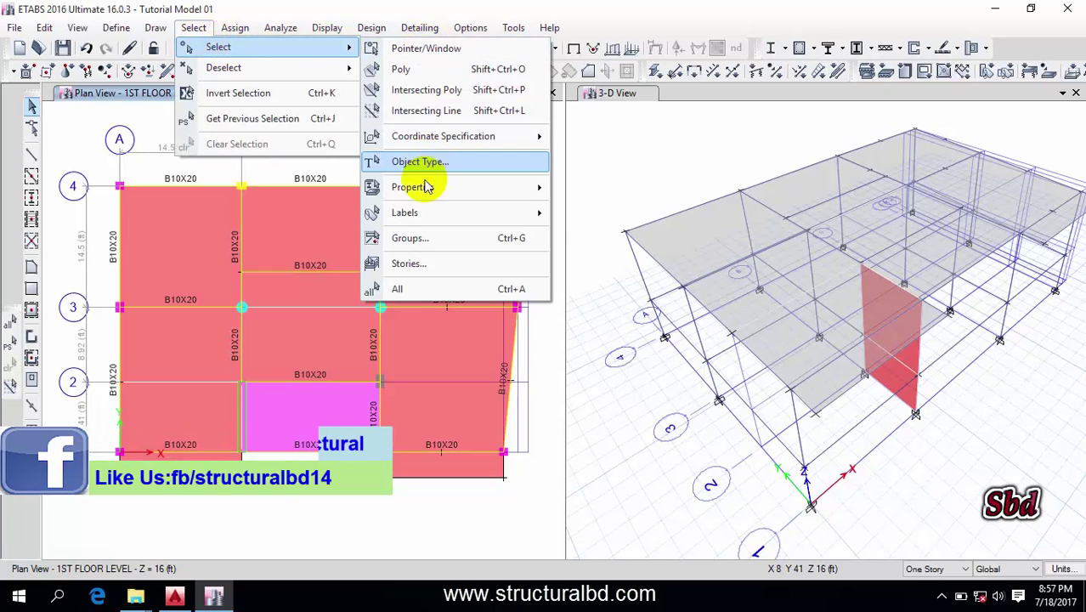
pyautogui.moveTo(413, 187)
pyautogui.click(617, 189)
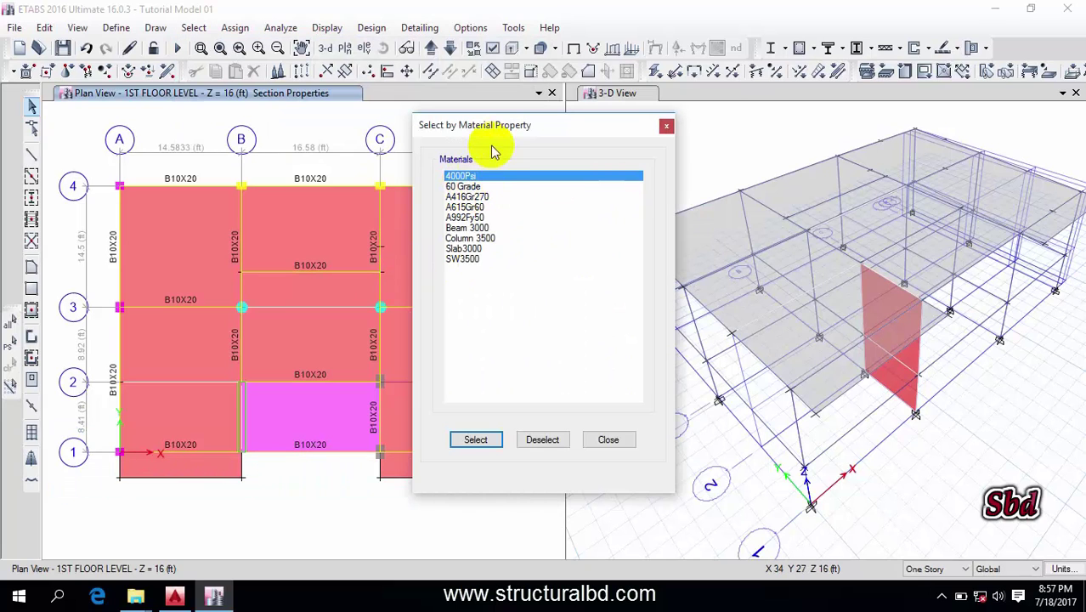
pyautogui.moveTo(492, 126); pyautogui.dragTo(554, 122)
pyautogui.click(531, 234)
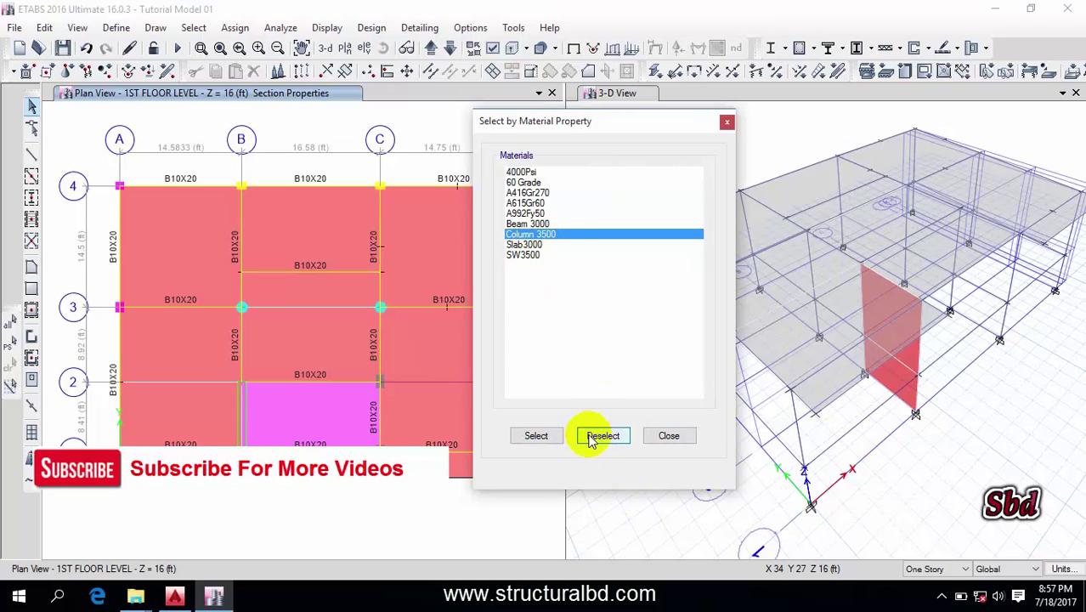
pyautogui.click(540, 438)
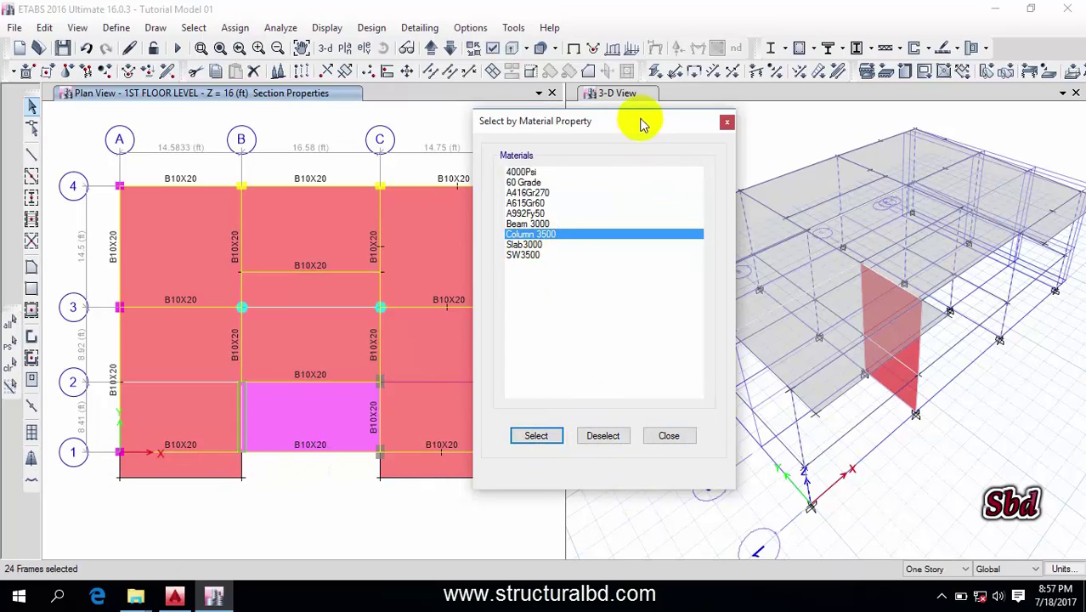
pyautogui.moveTo(643, 125); pyautogui.dragTo(524, 126)
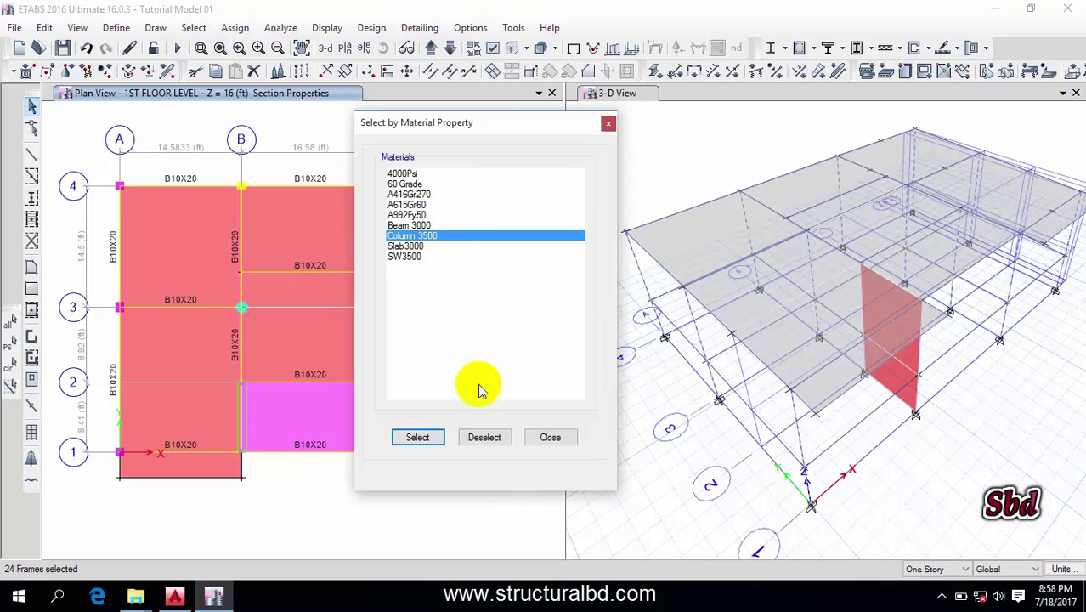
pyautogui.click(484, 438)
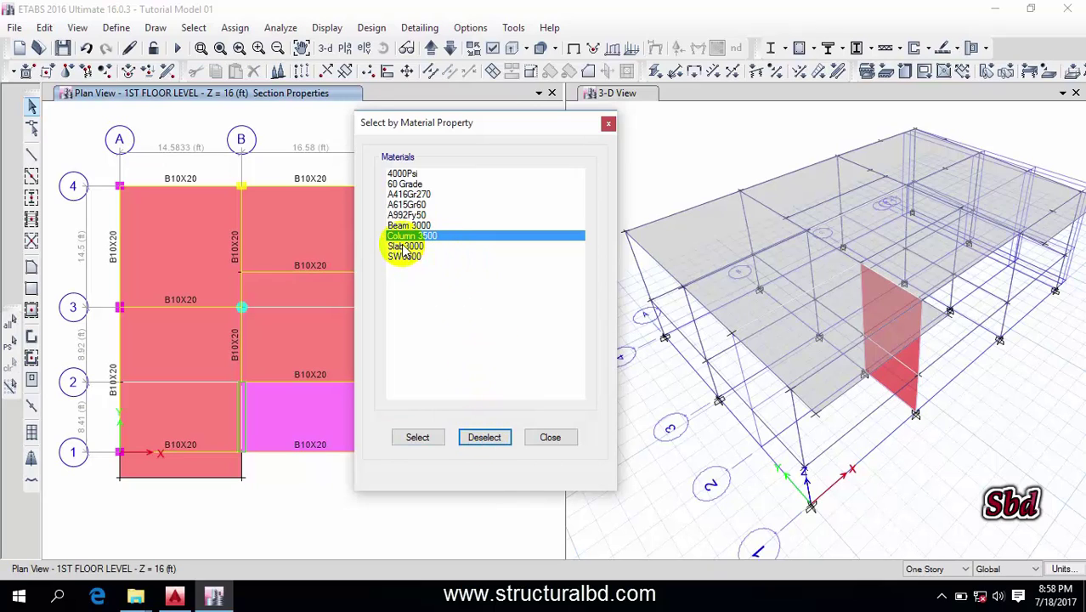
# - Select all shells with the Slab3000 material, deselect them again and finish the selection by material
pyautogui.click(404, 245)
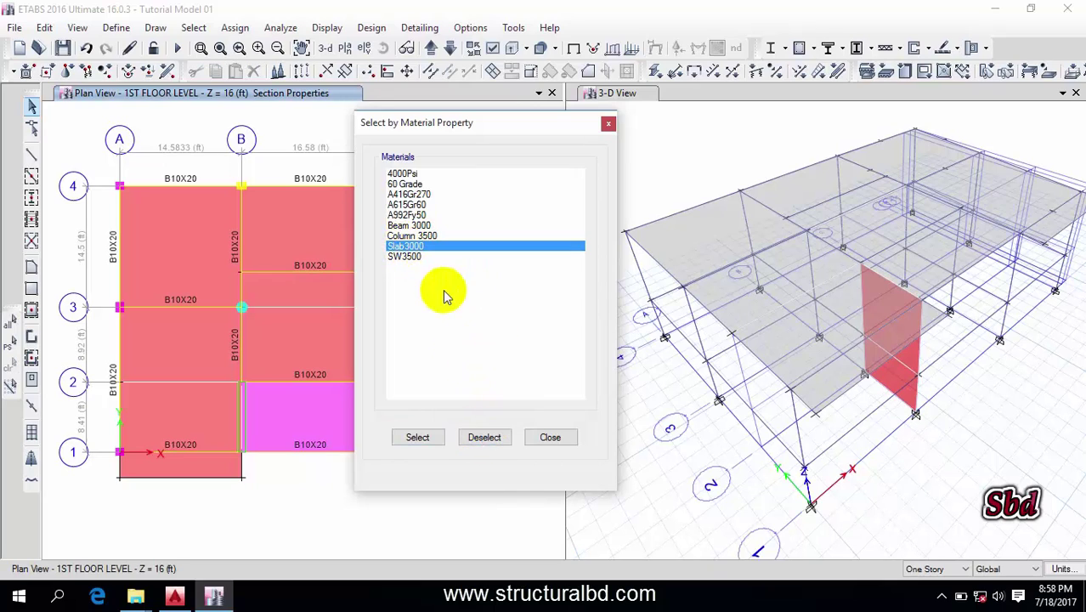
pyautogui.click(417, 437)
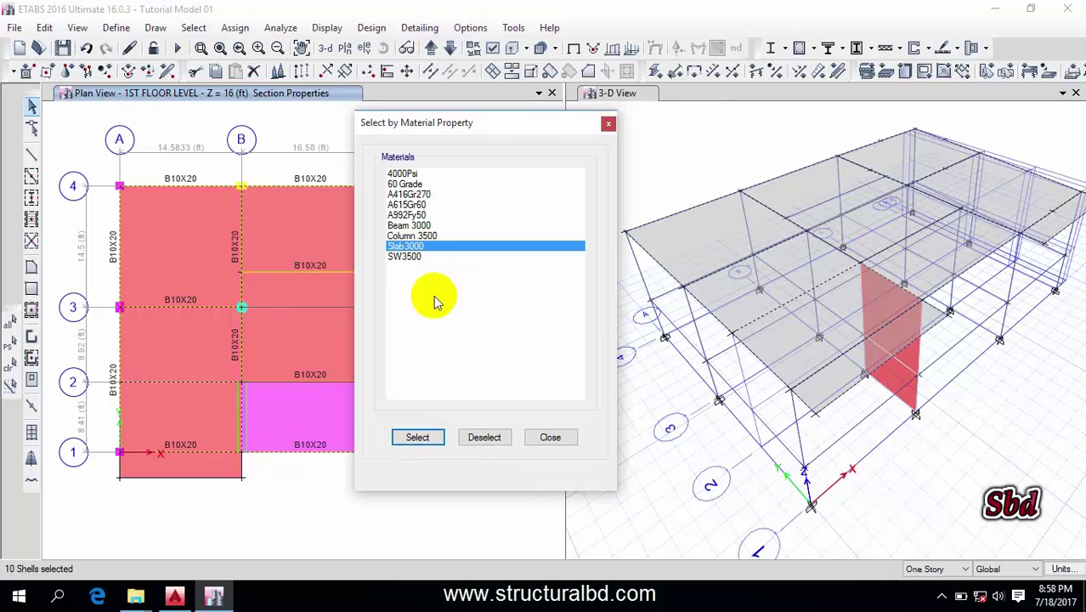
pyautogui.click(416, 246)
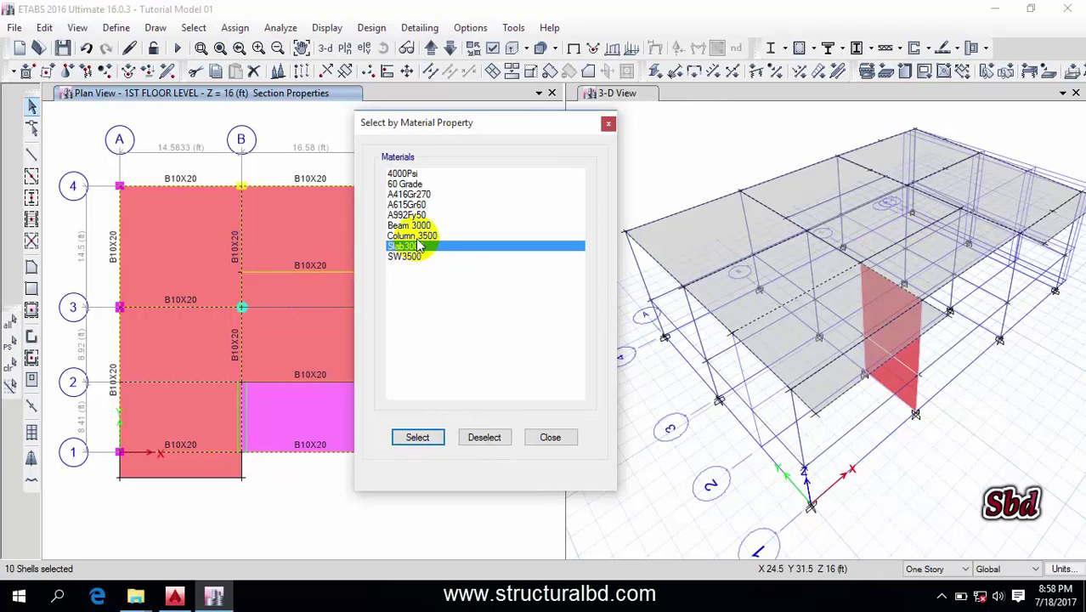
pyautogui.click(498, 449)
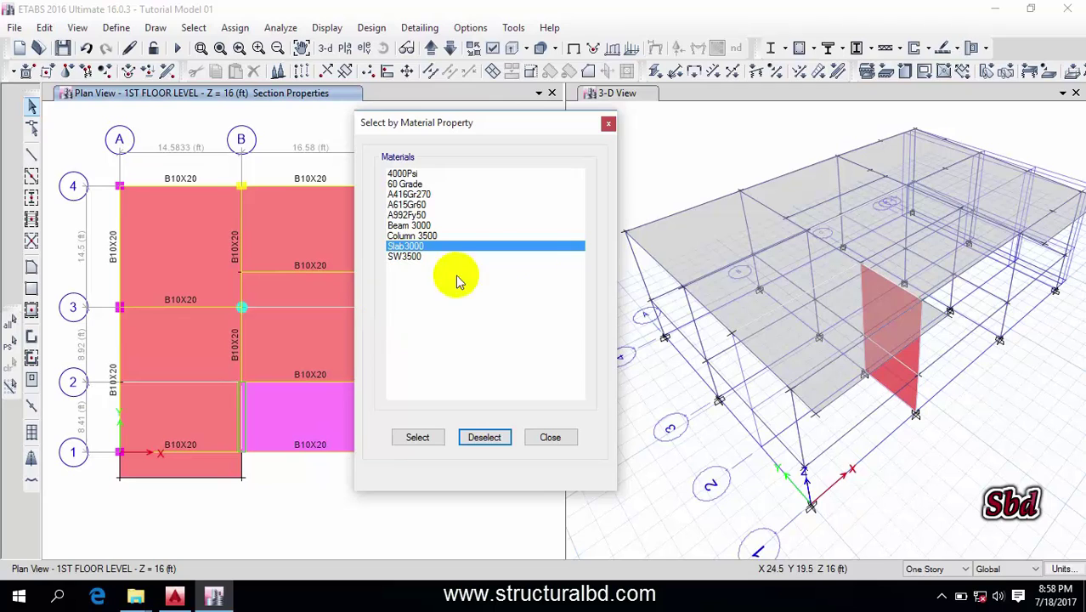
pyautogui.click(551, 438)
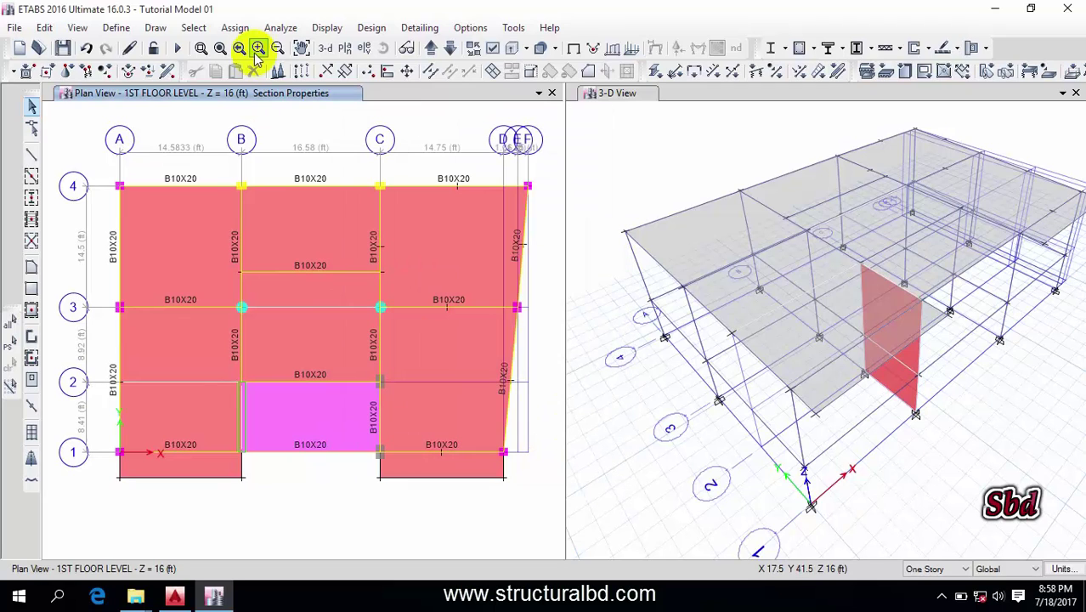
# - Select all frames that have the C12X12 frame section, keeping the 3-D view uncovered
pyautogui.click(193, 27)
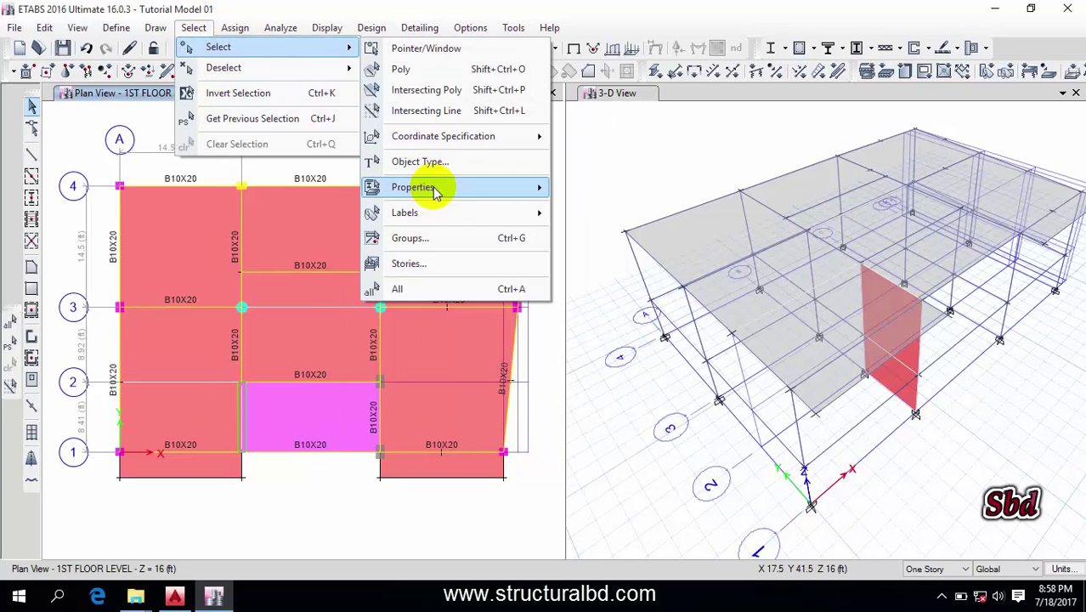
pyautogui.moveTo(416, 188)
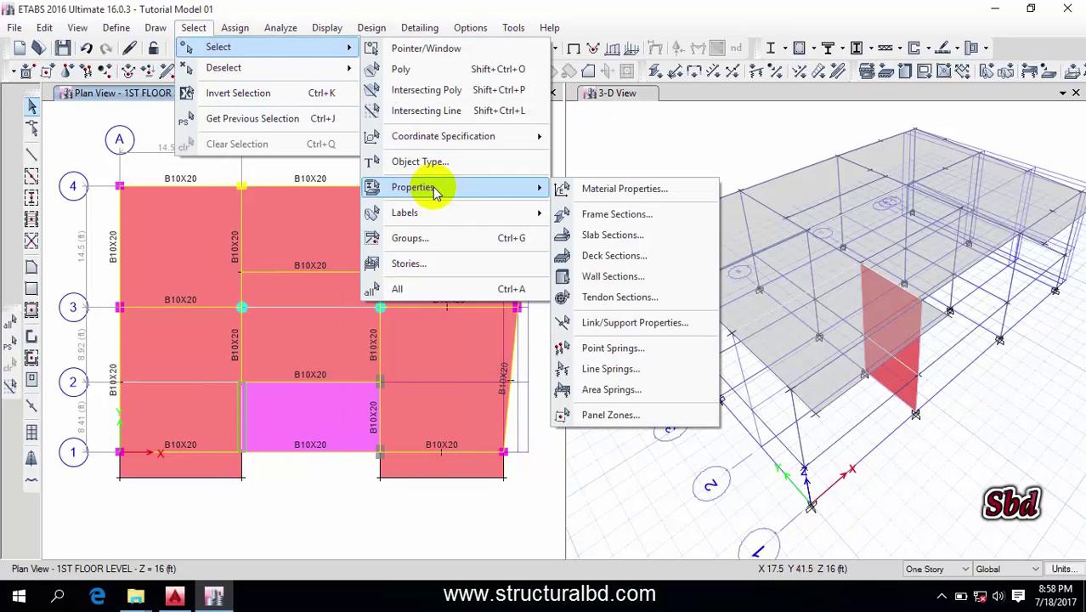
pyautogui.click(611, 214)
pyautogui.moveTo(511, 113); pyautogui.dragTo(615, 101)
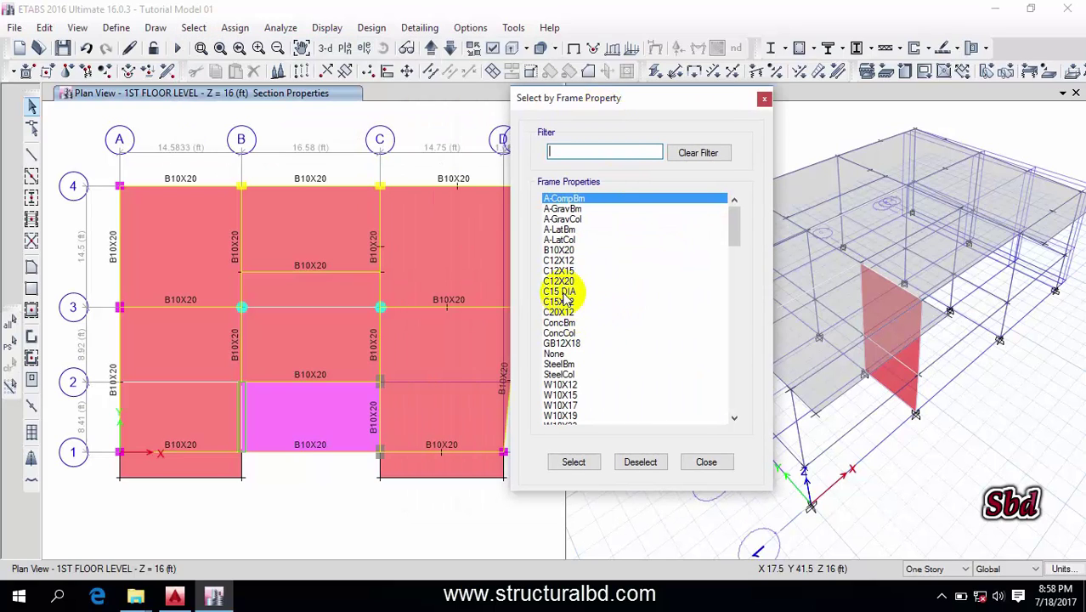
pyautogui.click(563, 250)
pyautogui.click(562, 260)
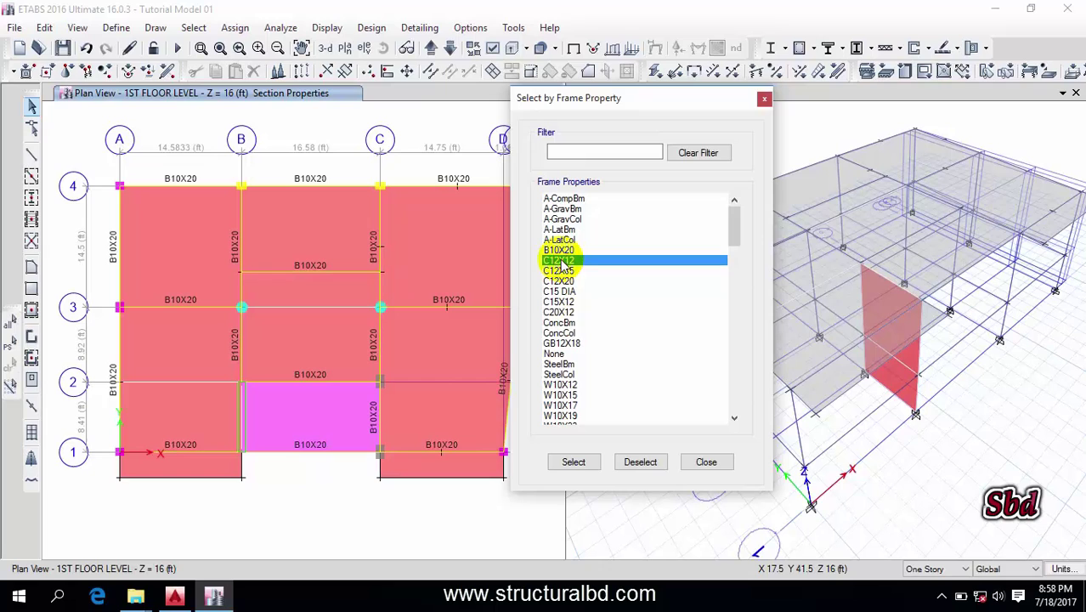
pyautogui.moveTo(618, 97); pyautogui.dragTo(533, 66)
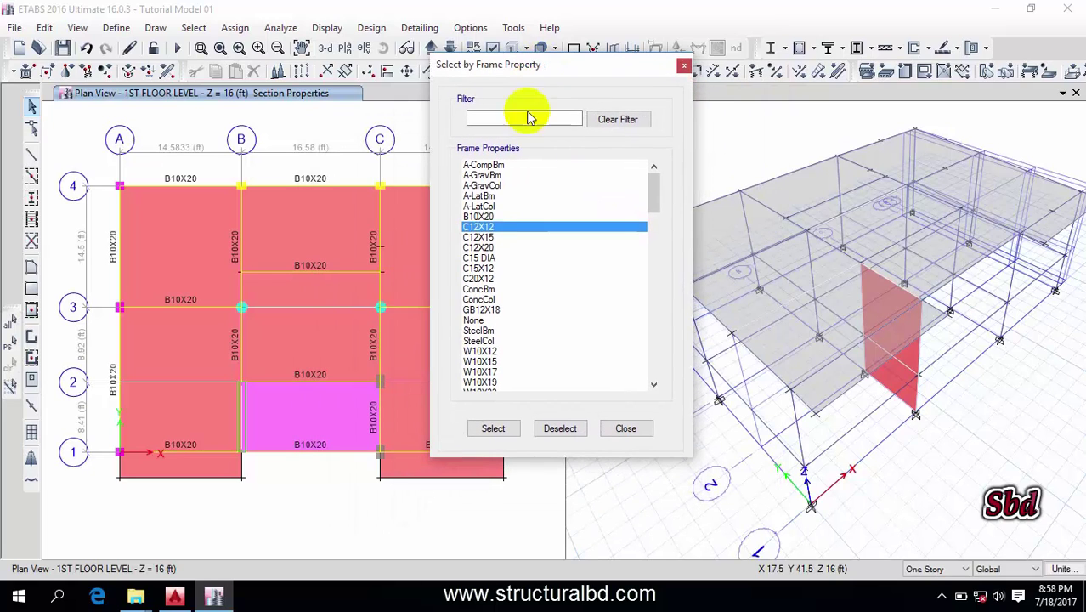
pyautogui.click(494, 429)
pyautogui.moveTo(571, 65); pyautogui.dragTo(362, 81)
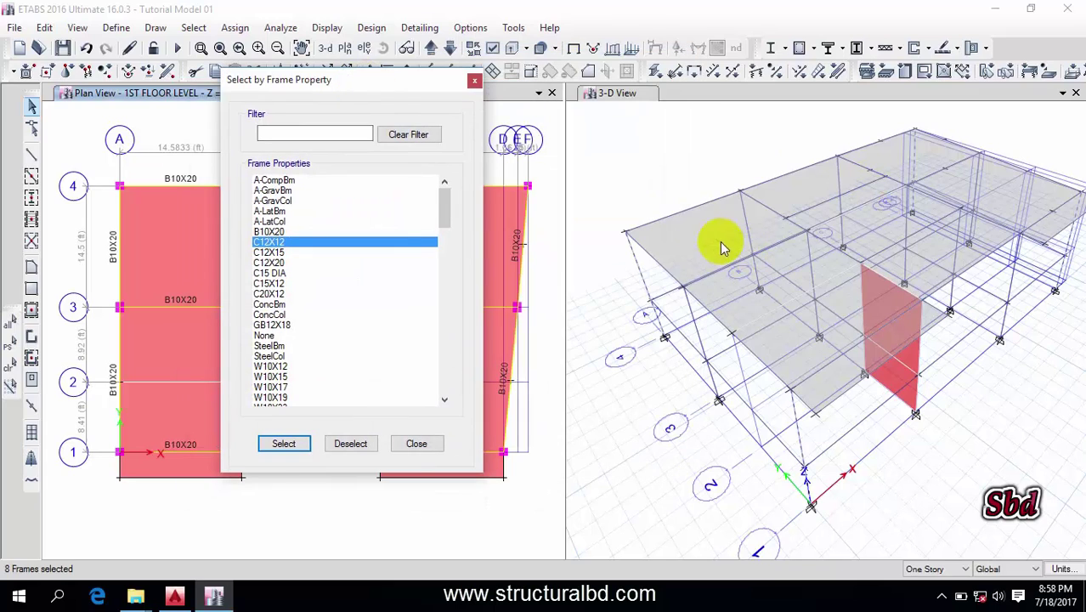
# - Deselect all frames with the C12X12 section and finish the selection by frame property
pyautogui.click(289, 253)
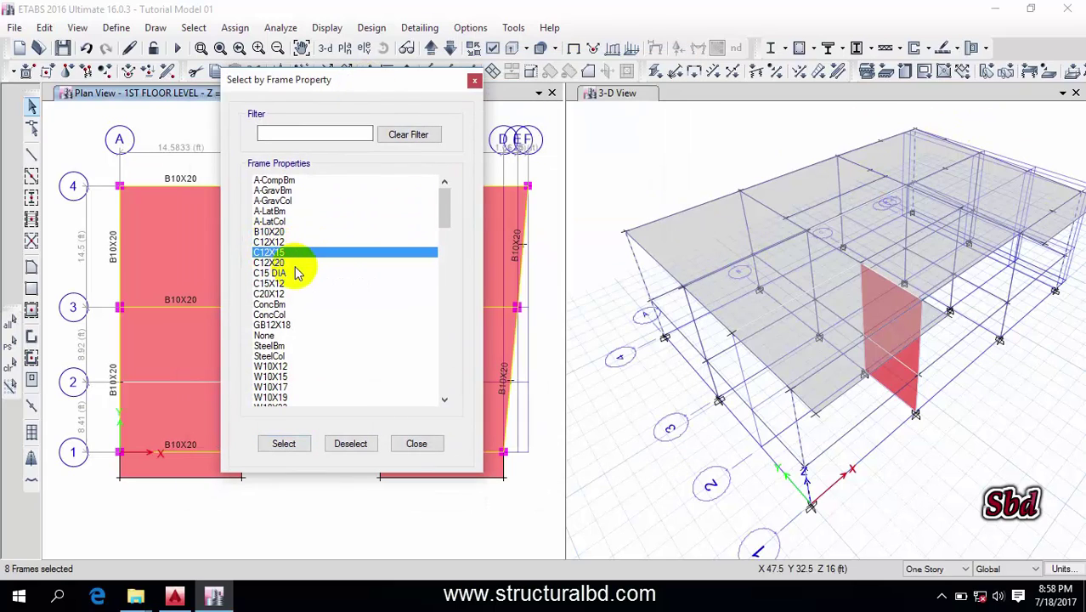
pyautogui.click(277, 273)
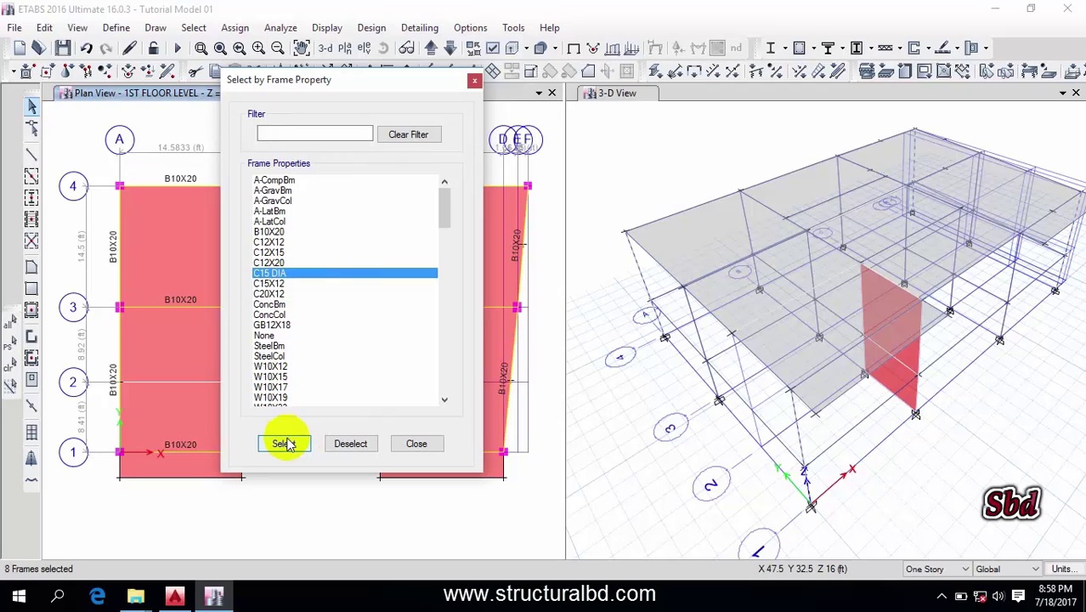
pyautogui.click(277, 242)
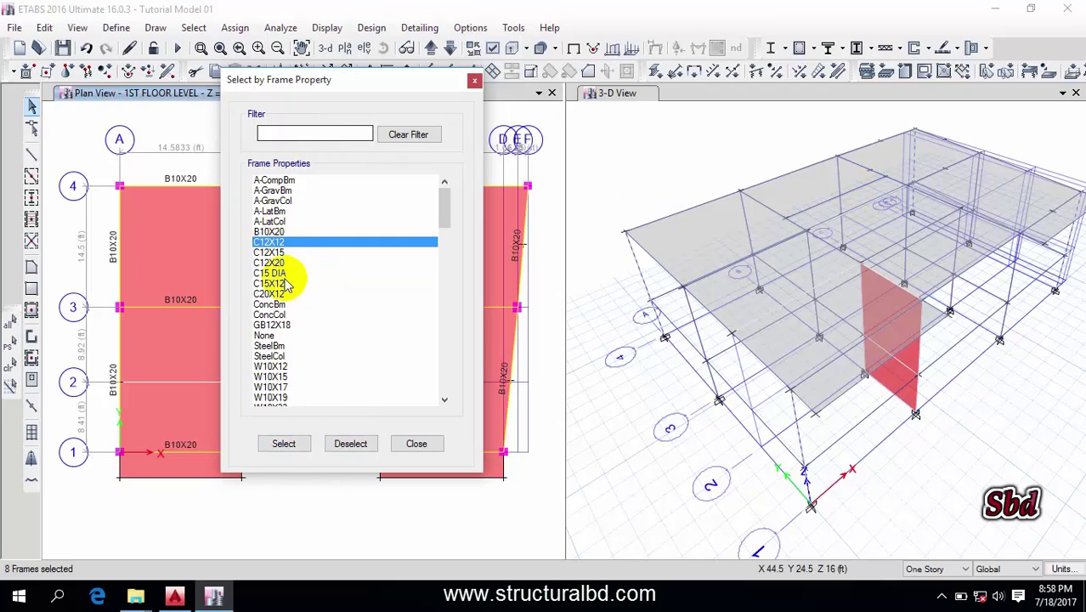
pyautogui.click(352, 444)
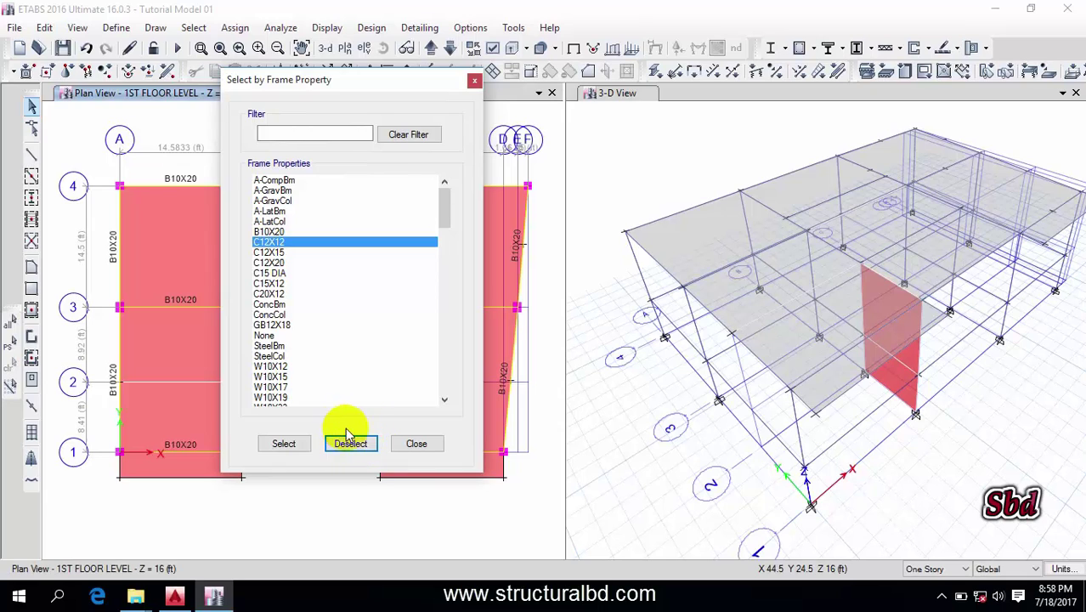
pyautogui.click(417, 443)
pyautogui.click(193, 29)
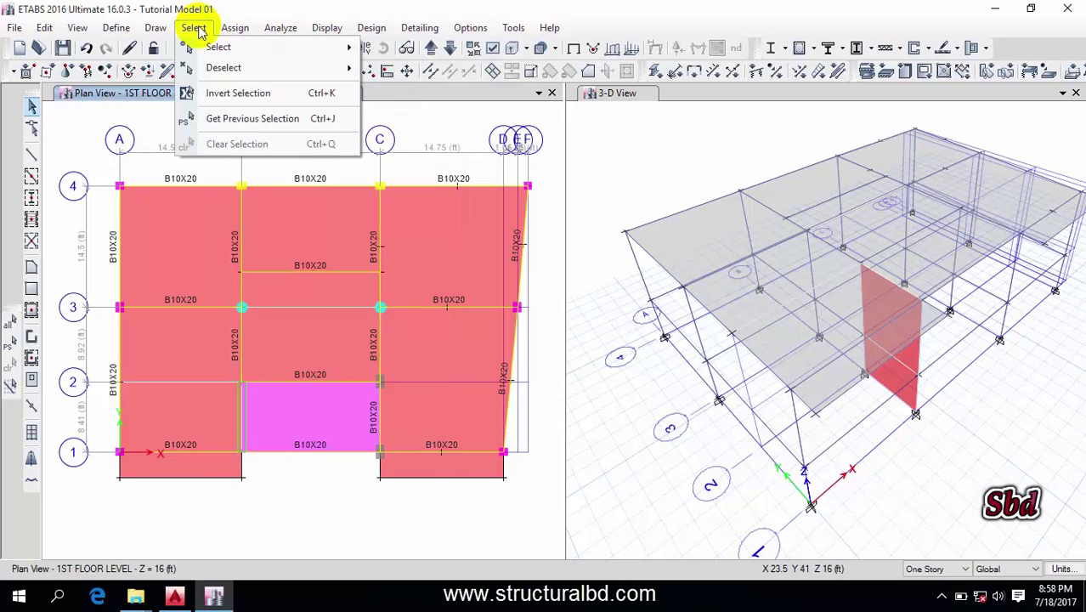
pyautogui.moveTo(247, 47)
pyautogui.moveTo(459, 187)
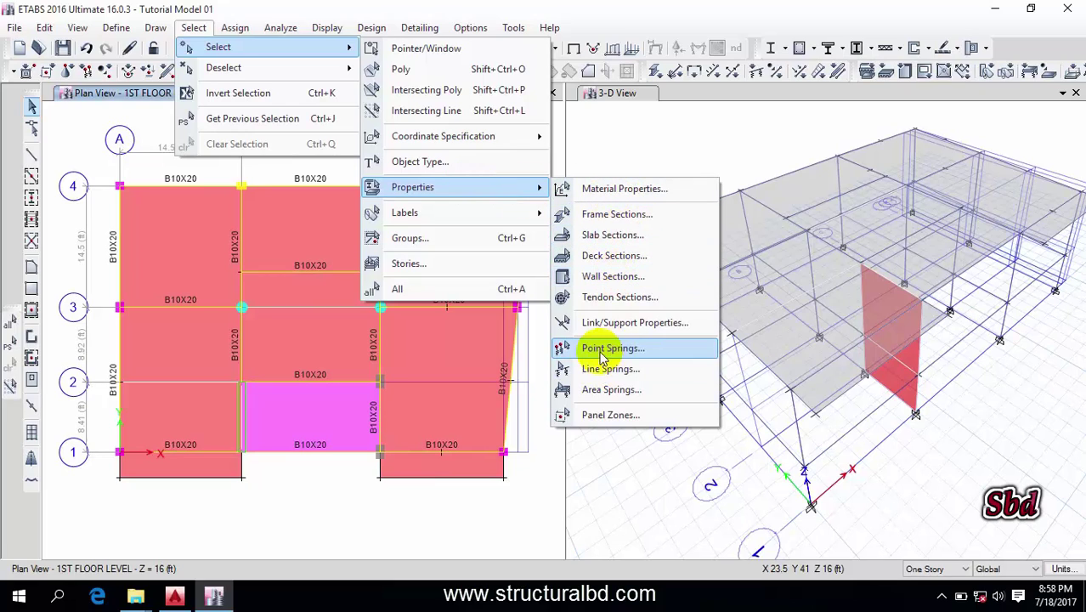
pyautogui.click(371, 15)
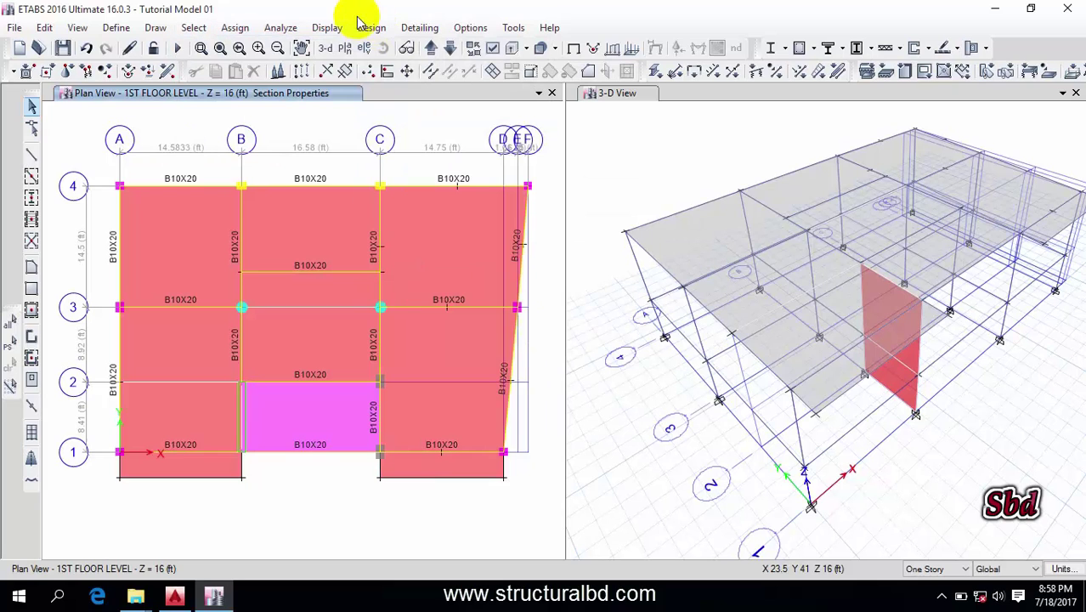
# - Select the objects of the bay between grid lines C and F in the plan view with a selection window
pyautogui.moveTo(365, 304); pyautogui.dragTo(309, 304, button='middle')
pyautogui.scroll(-4, 404, 264)
pyautogui.scroll(4, 443, 296)
pyautogui.moveTo(443, 295); pyautogui.dragTo(371, 271, button='middle')
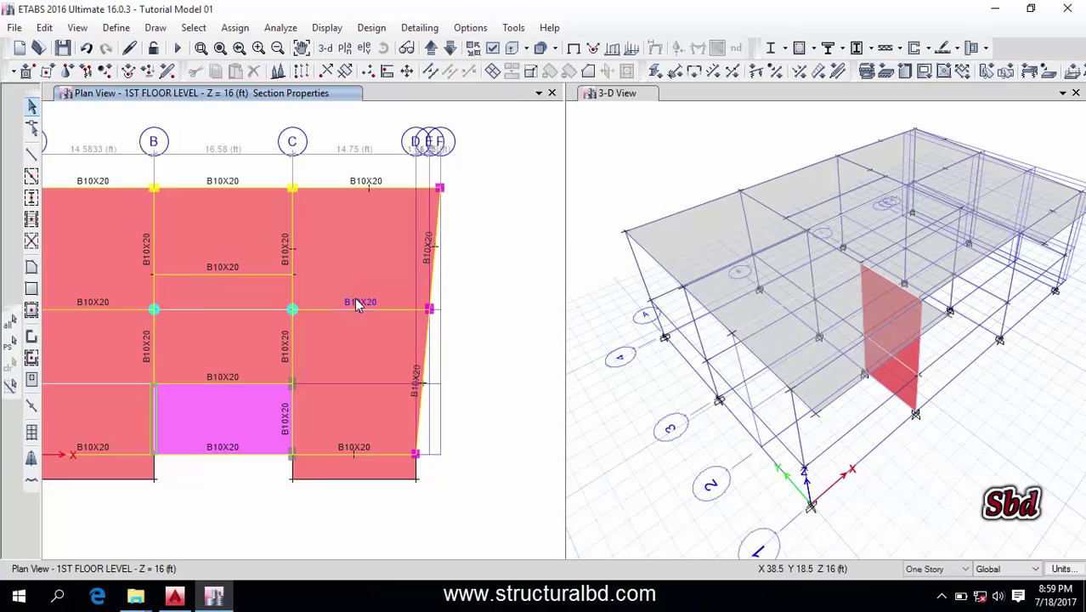
pyautogui.moveTo(504, 494); pyautogui.dragTo(332, 138)
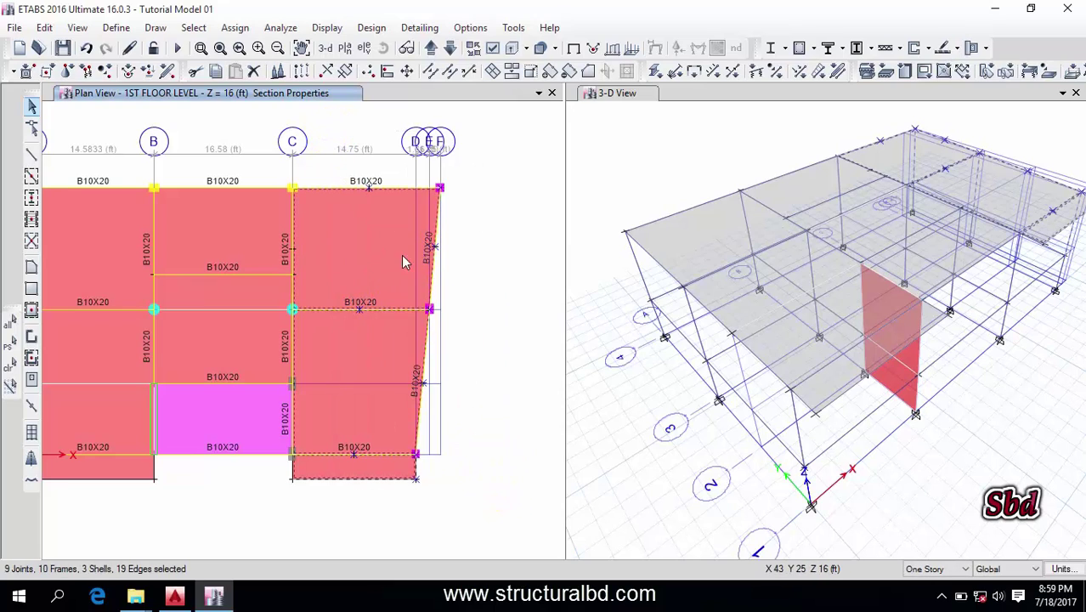
pyautogui.moveTo(326, 258); pyautogui.dragTo(348, 268, button='middle')
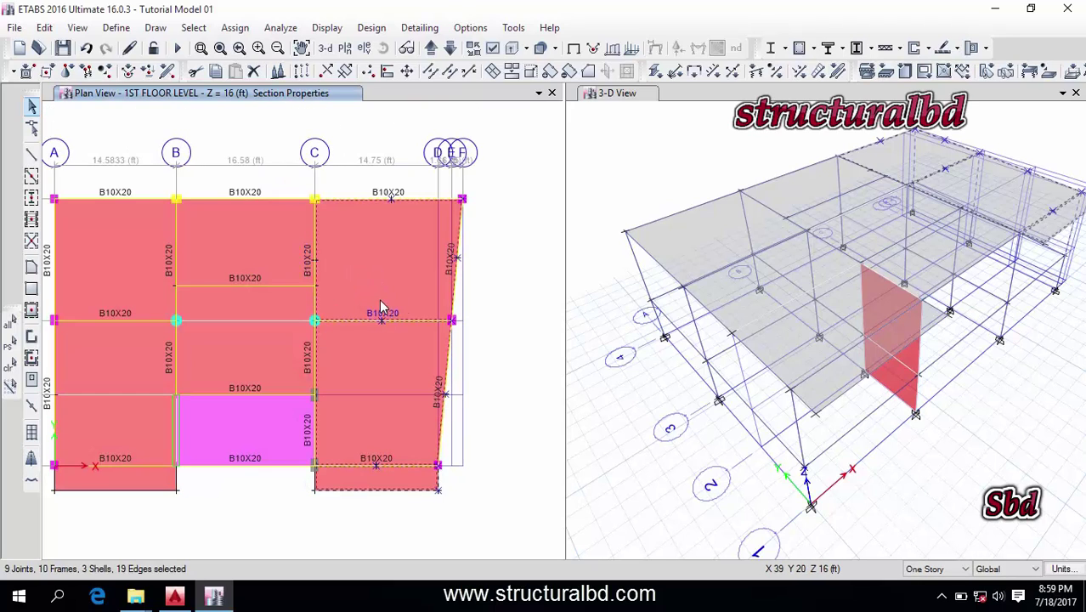
# - Float the Assign Shell toolbar over the 3-D view and show only the selected objects
pyautogui.moveTo(856, 72); pyautogui.dragTo(705, 117)
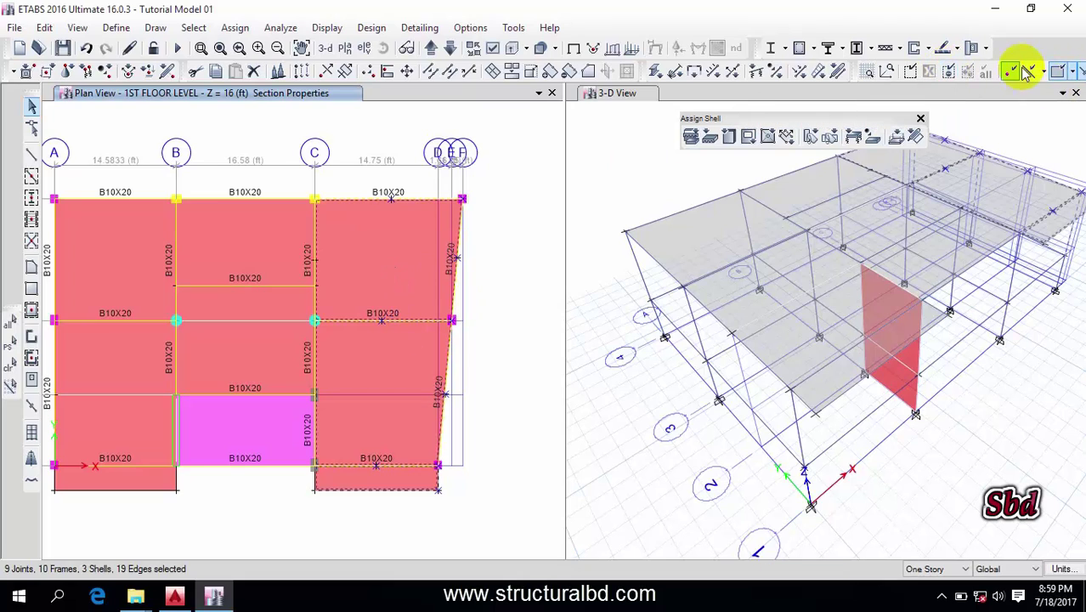
pyautogui.click(908, 73)
pyautogui.moveTo(395, 295); pyautogui.dragTo(390, 267, button='middle')
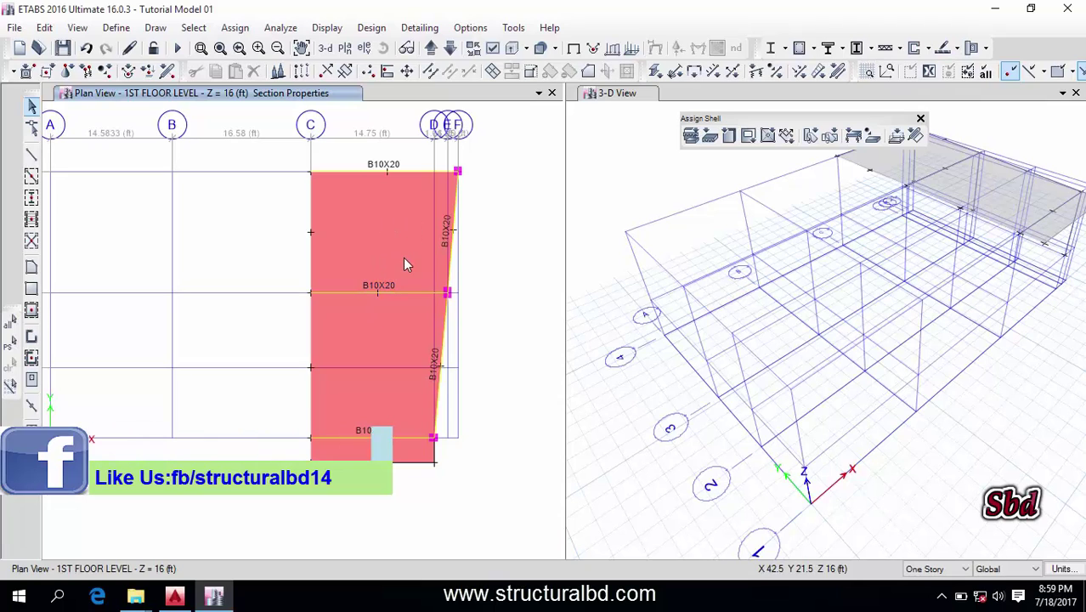
# - Show all objects again in the plan view
pyautogui.click(986, 74)
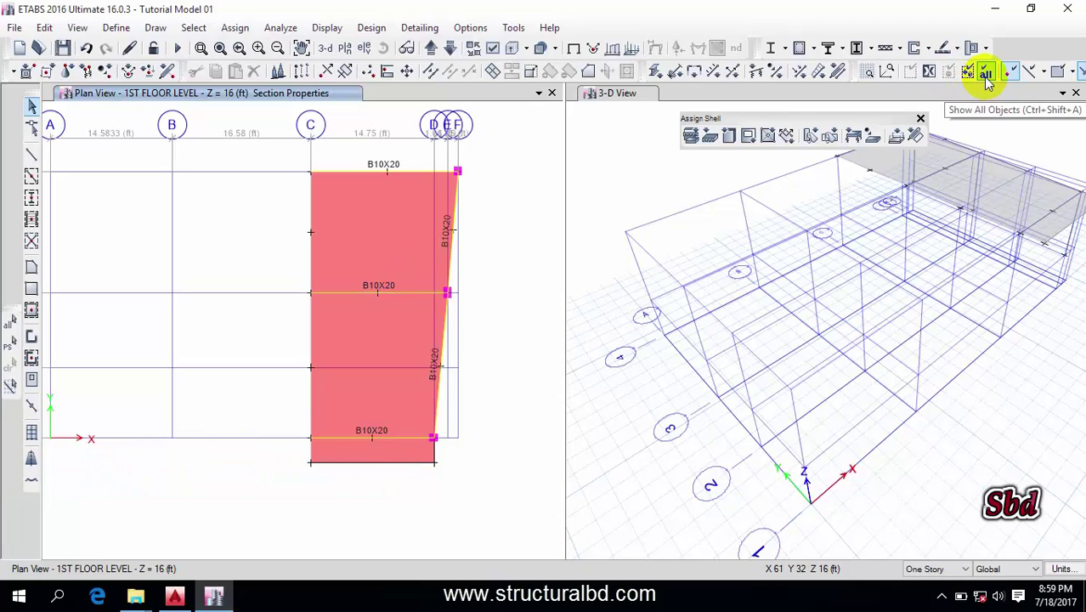
pyautogui.click(986, 78)
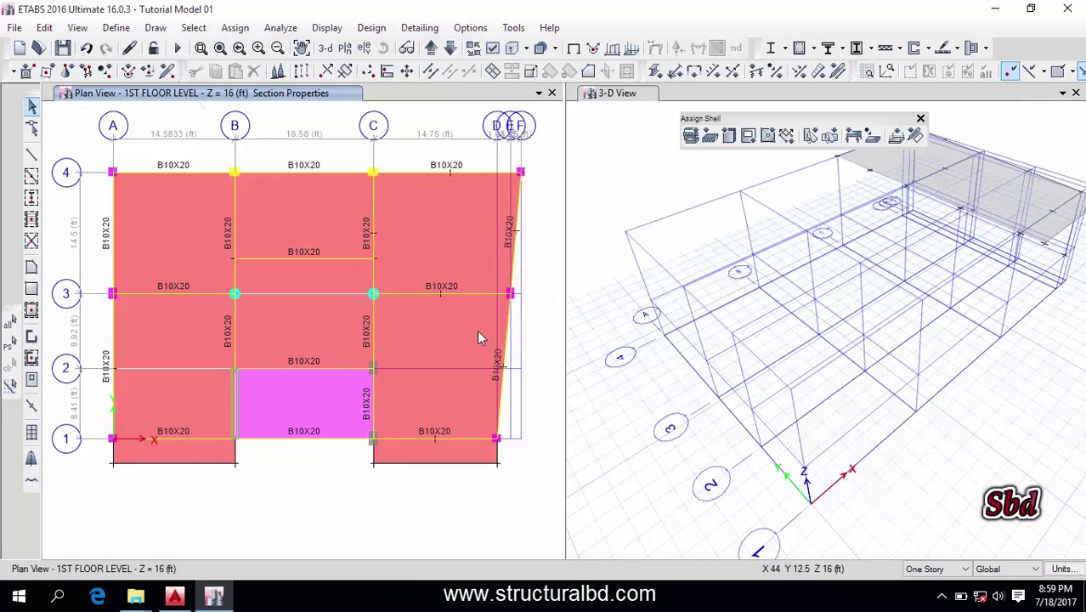
pyautogui.moveTo(477, 330); pyautogui.dragTo(445, 310, button='middle')
pyautogui.moveTo(405, 253); pyautogui.dragTo(410, 261, button='middle')
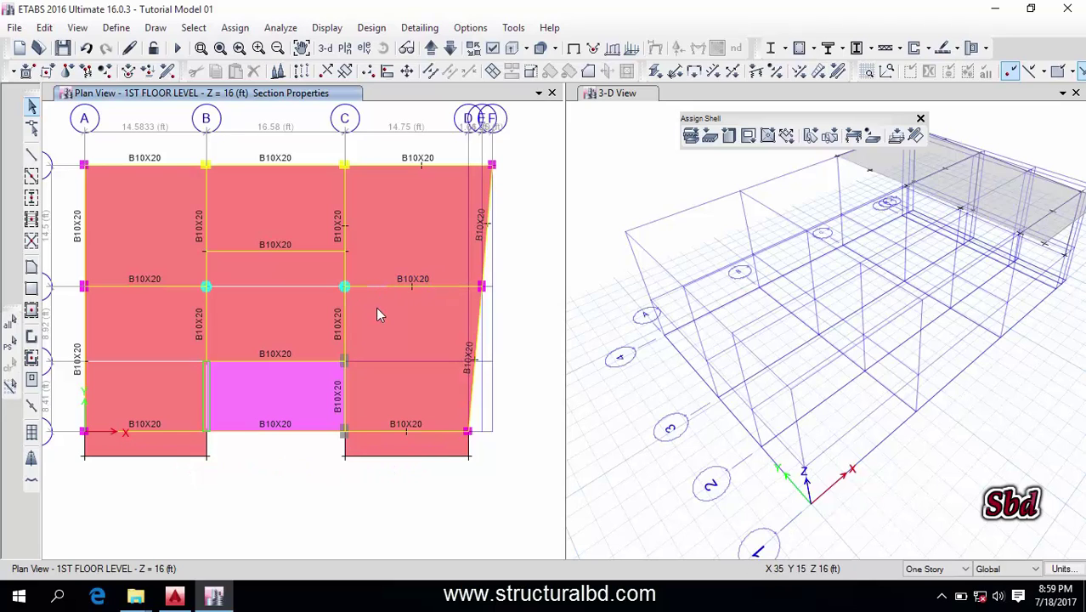
pyautogui.moveTo(472, 224); pyautogui.dragTo(451, 274, button='middle')
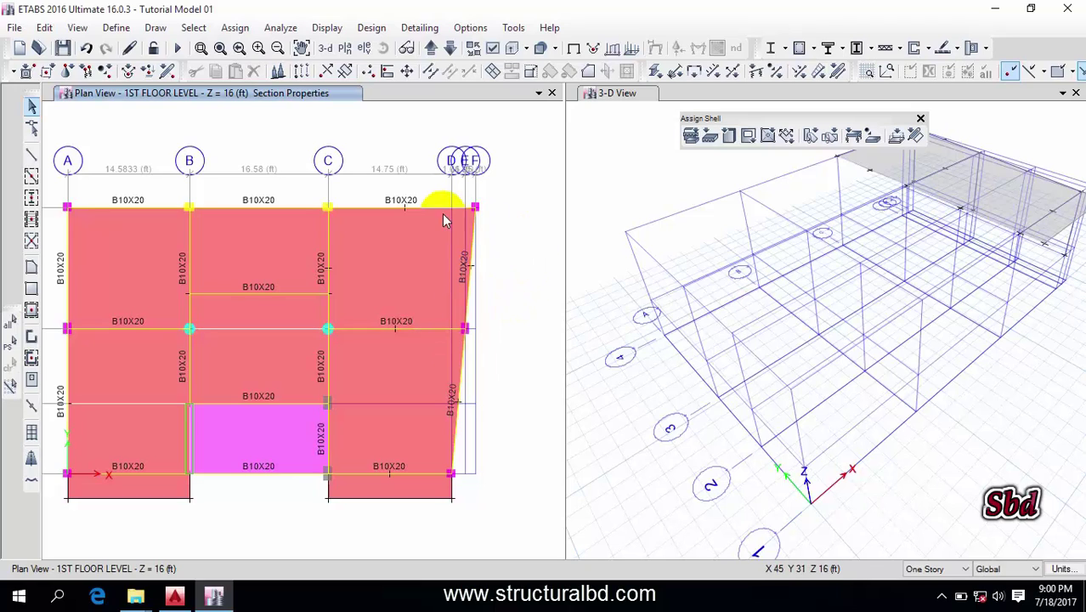
# - Select the slab panel between grids C-F and 3-4, clear it, restore the previous selection and clear it again
pyautogui.click(436, 243)
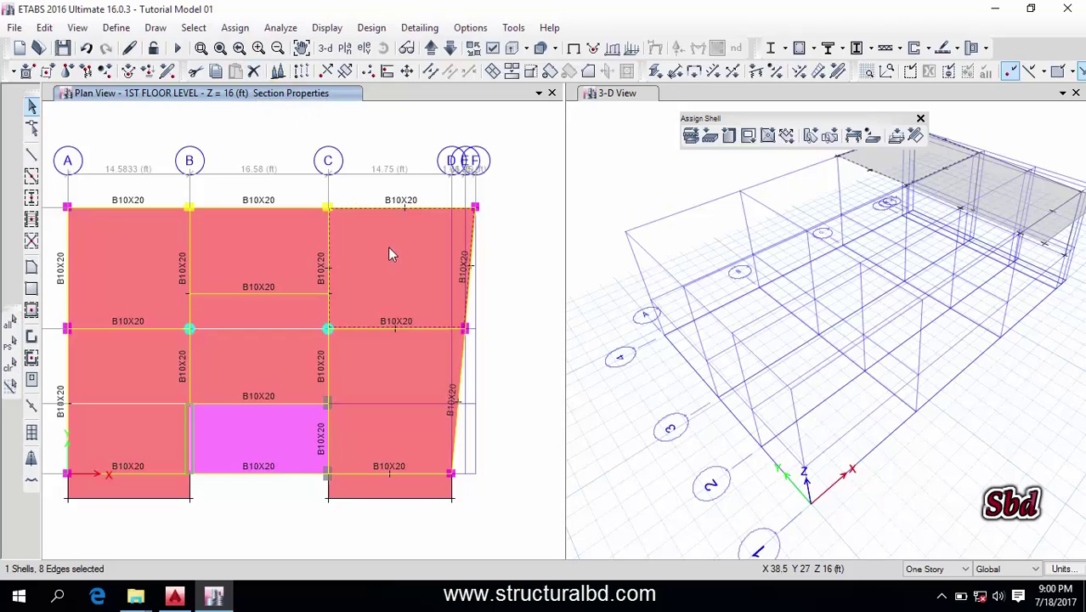
pyautogui.click(12, 371)
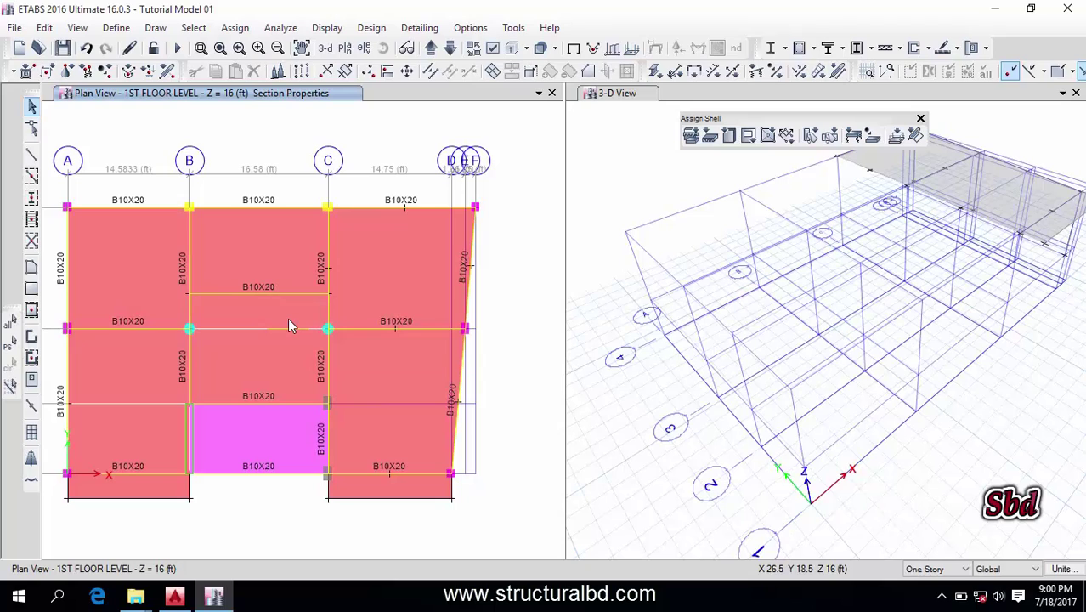
pyautogui.click(11, 348)
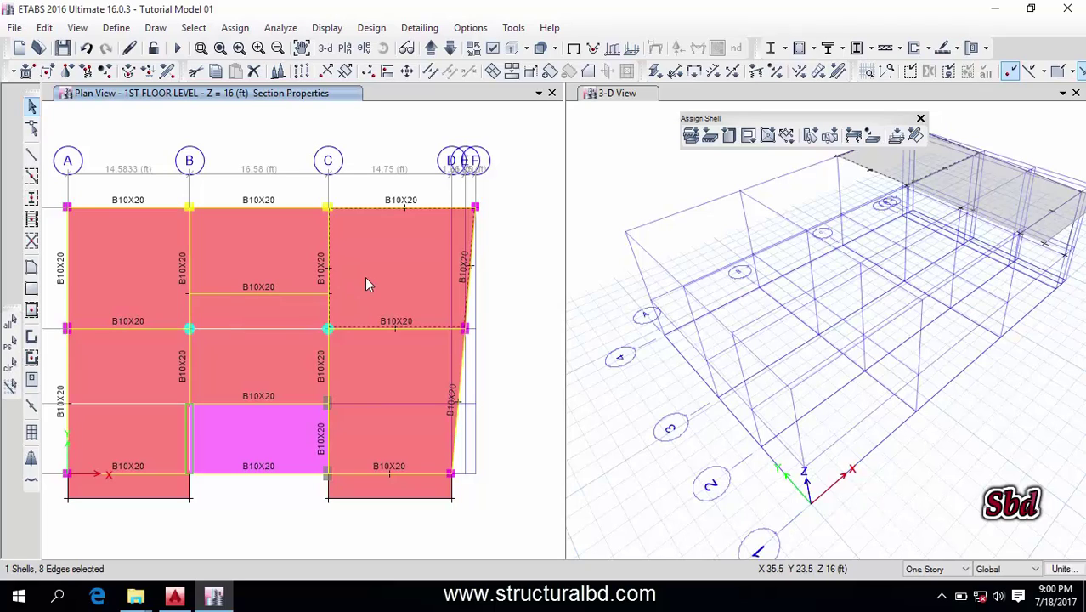
pyautogui.click(10, 365)
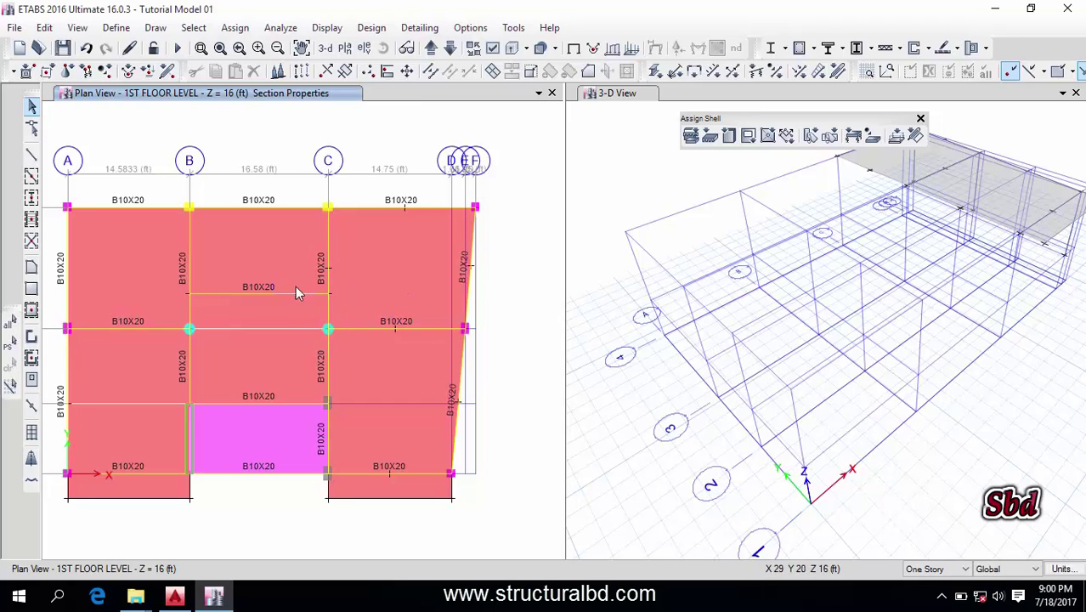
# - Move the intermediate B10X20 beam between grids B-C and 3-4 by 2 ft in Y, and undo the move
pyautogui.moveTo(282, 270); pyautogui.dragTo(293, 276, button='middle')
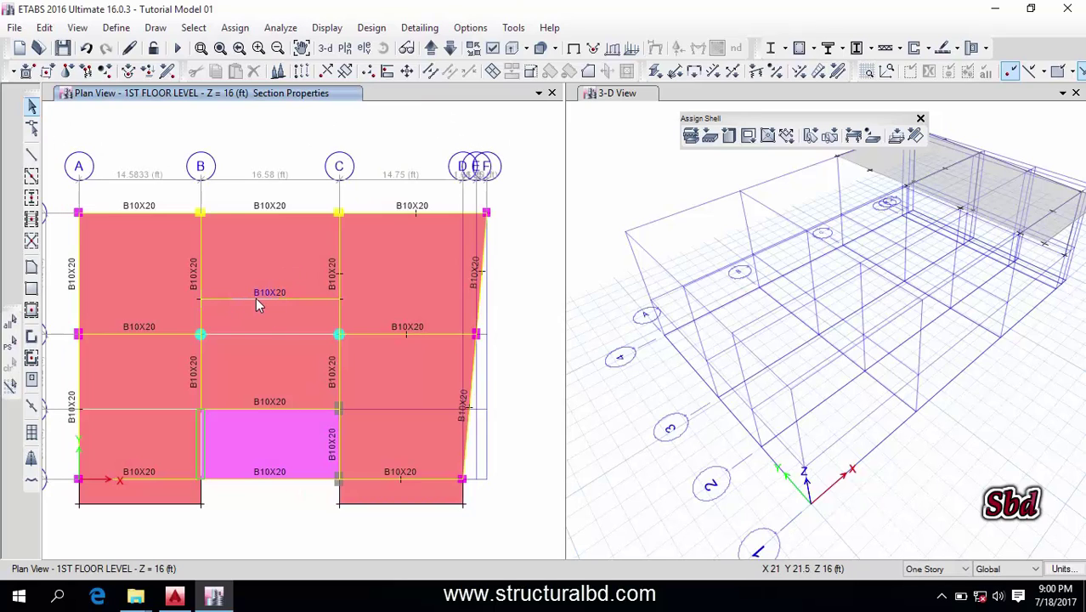
pyautogui.click(256, 300)
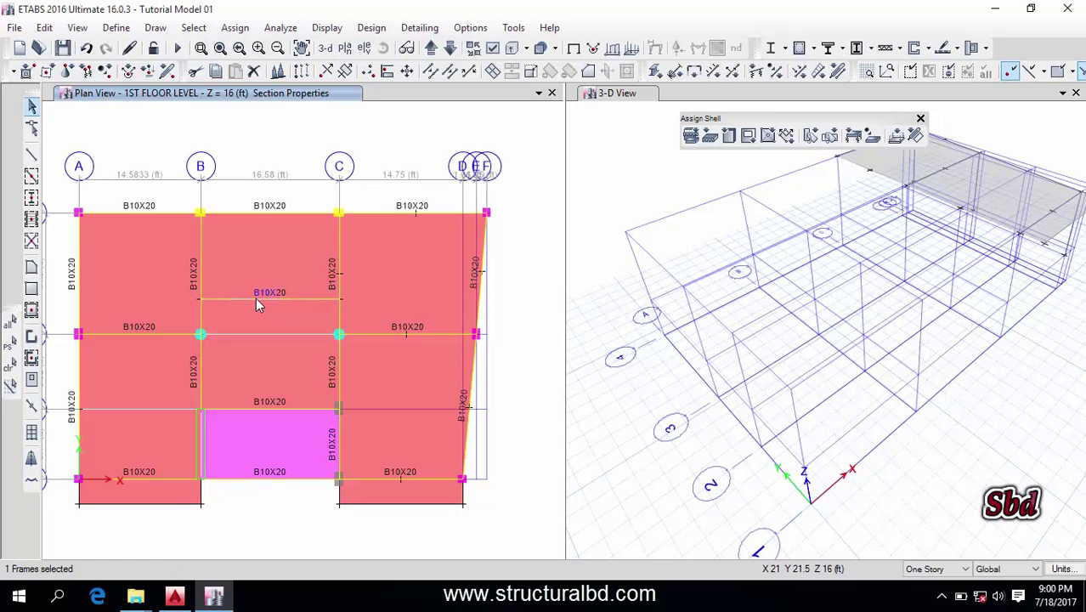
pyautogui.click(78, 28)
pyautogui.moveTo(44, 27)
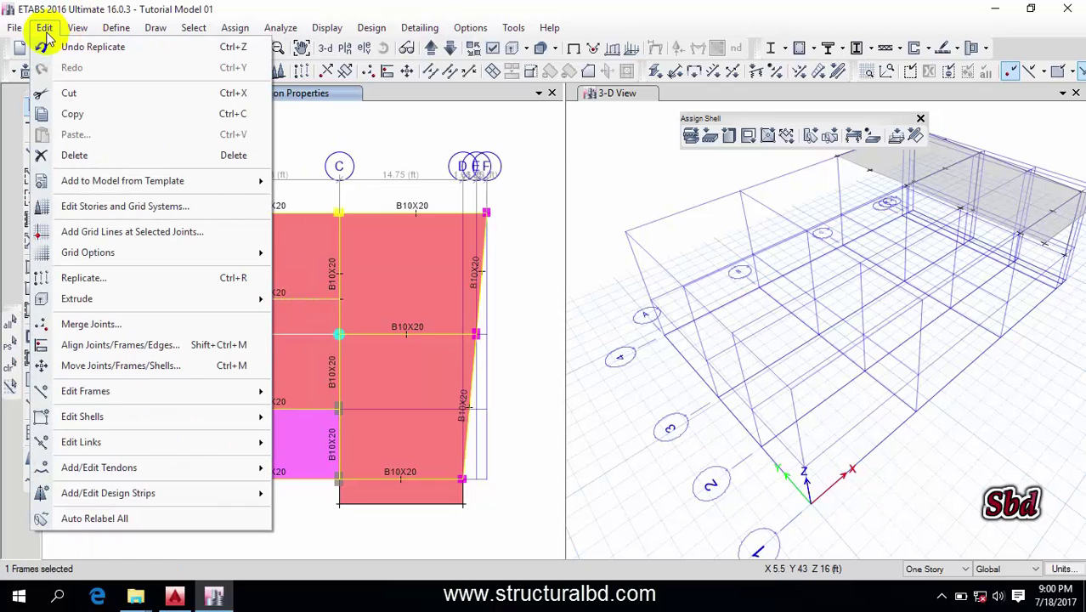
pyautogui.click(105, 367)
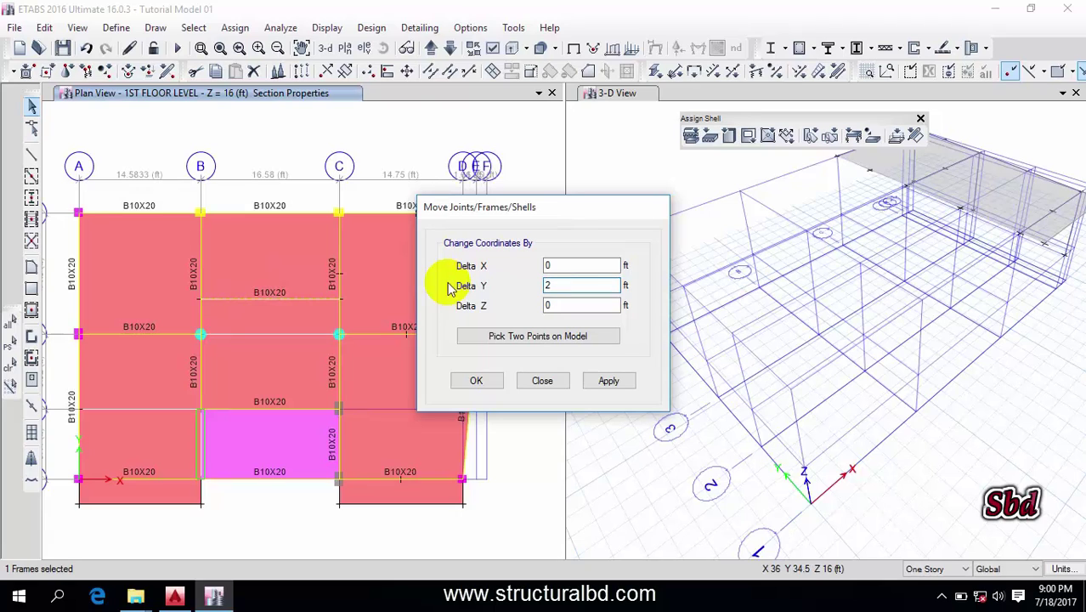
pyautogui.click(608, 380)
pyautogui.click(477, 380)
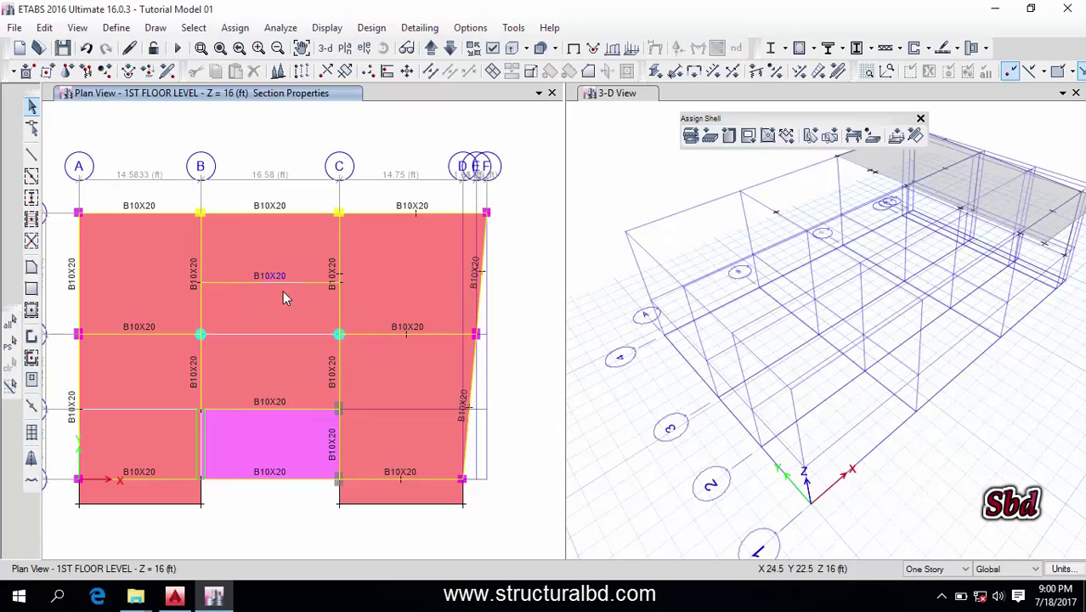
pyautogui.hotkey('ctrl', 'z')
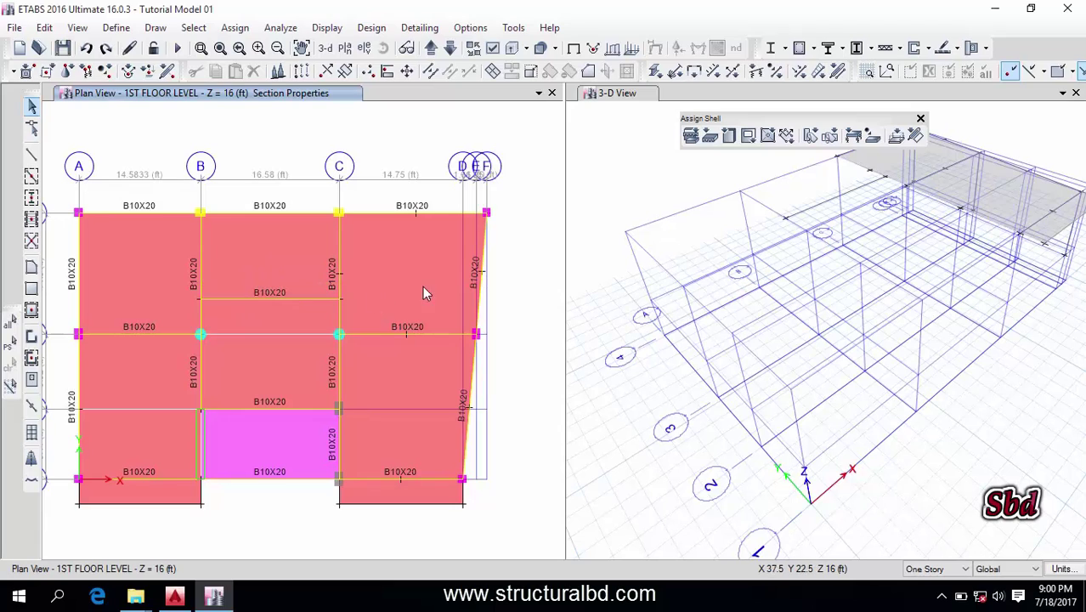
# - Try to move the slab panel between grids B-C and 3-4 by 2 ft in Y
pyautogui.click(295, 239)
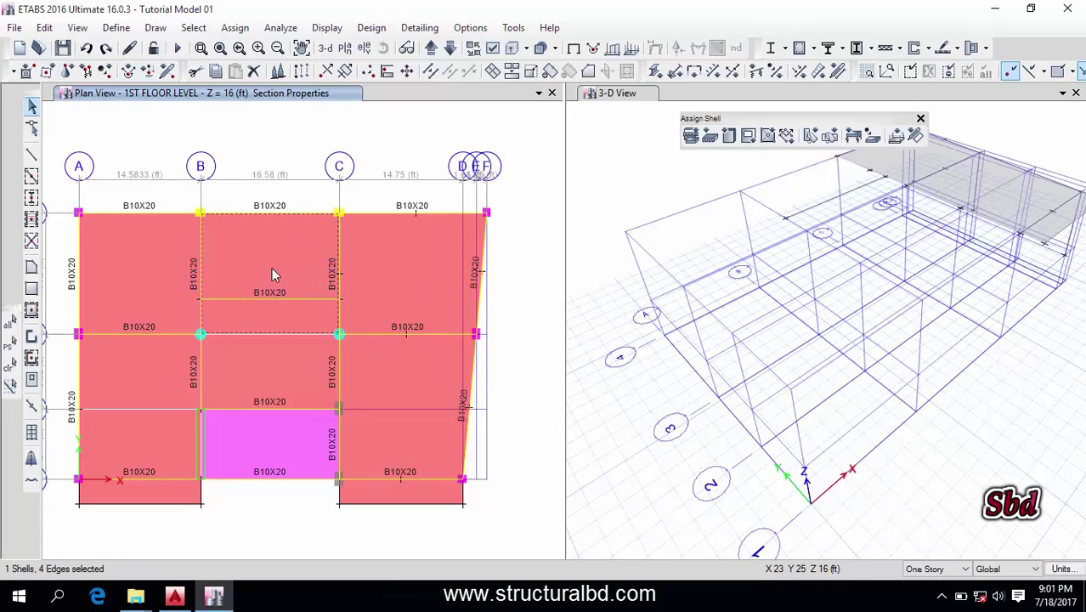
pyautogui.click(44, 28)
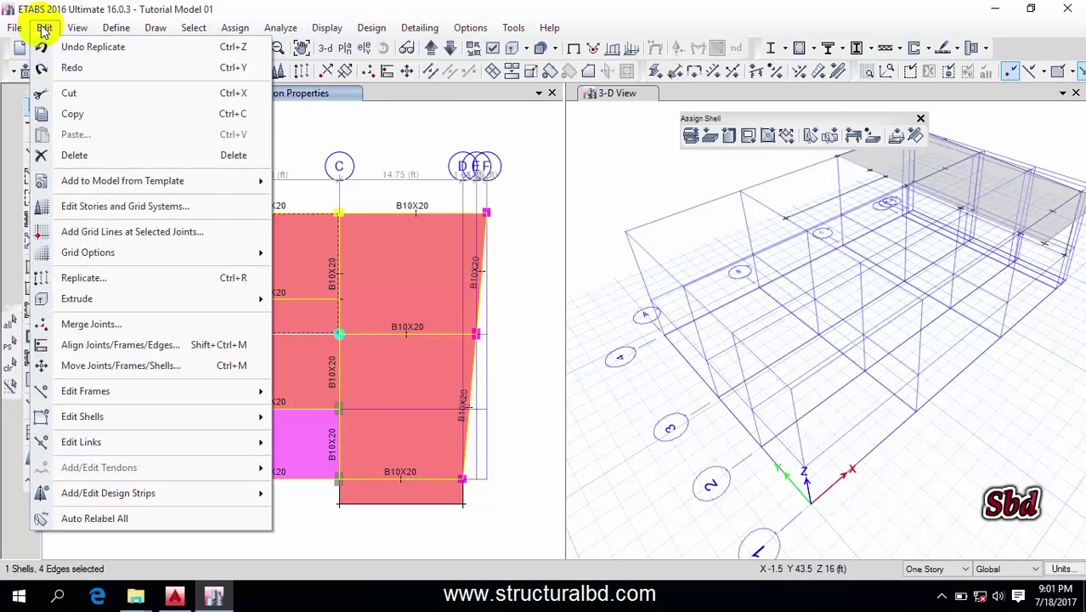
pyautogui.click(121, 365)
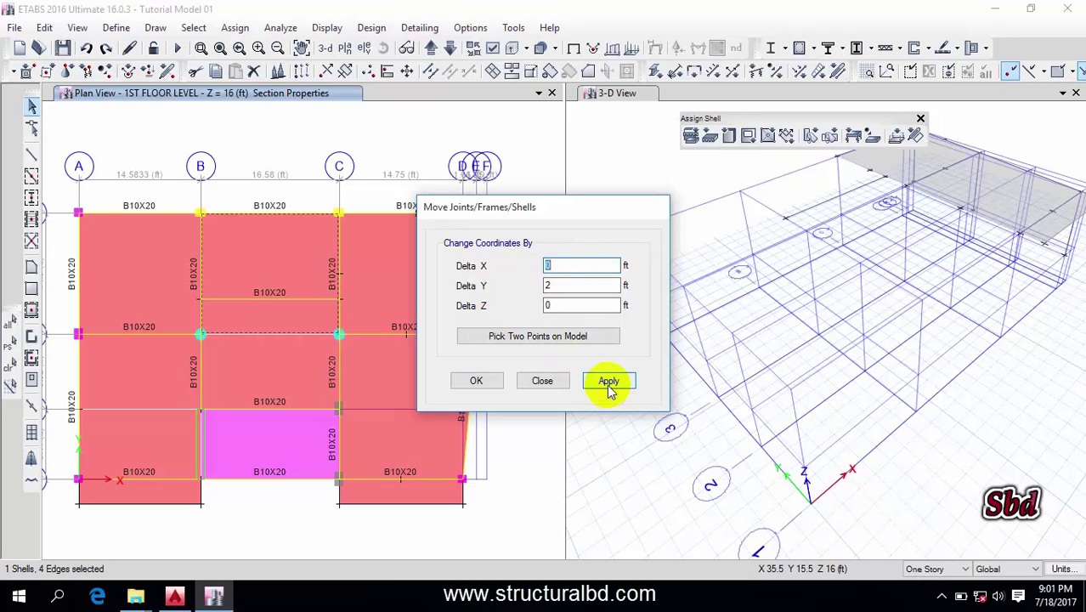
pyautogui.click(542, 381)
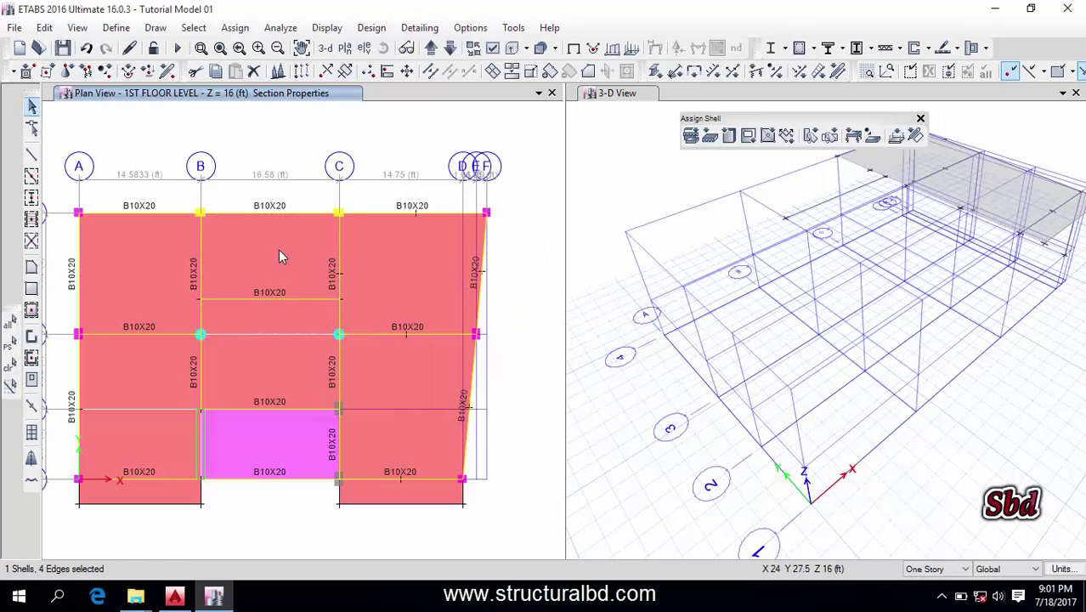
# - Select the joint and the column at grid point C-4 in the plan view with a small selection window
pyautogui.click(359, 206)
pyautogui.click(324, 210)
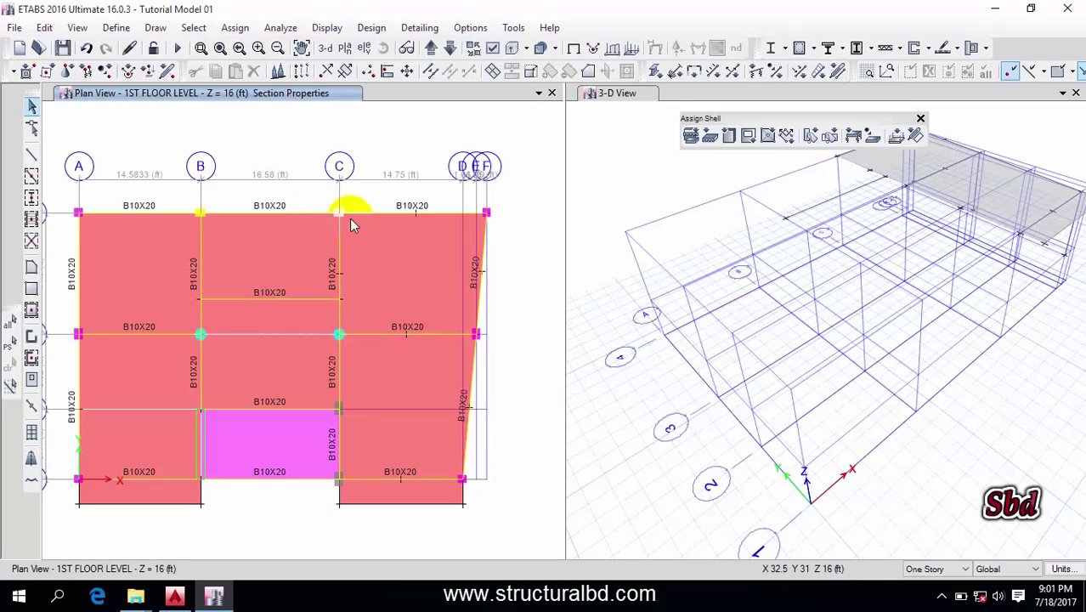
pyautogui.click(353, 221)
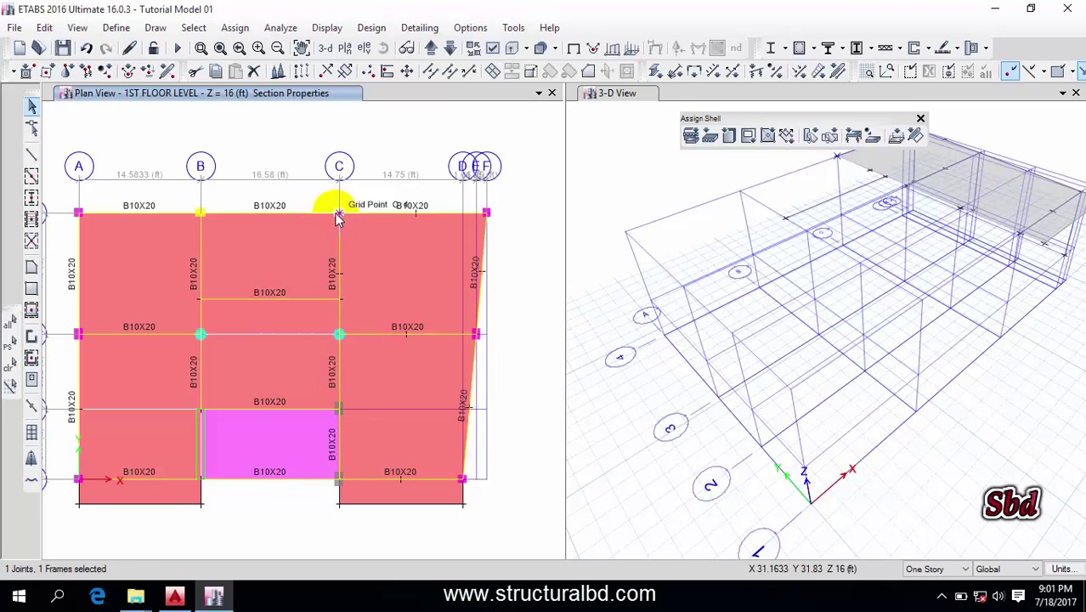
pyautogui.click(933, 569)
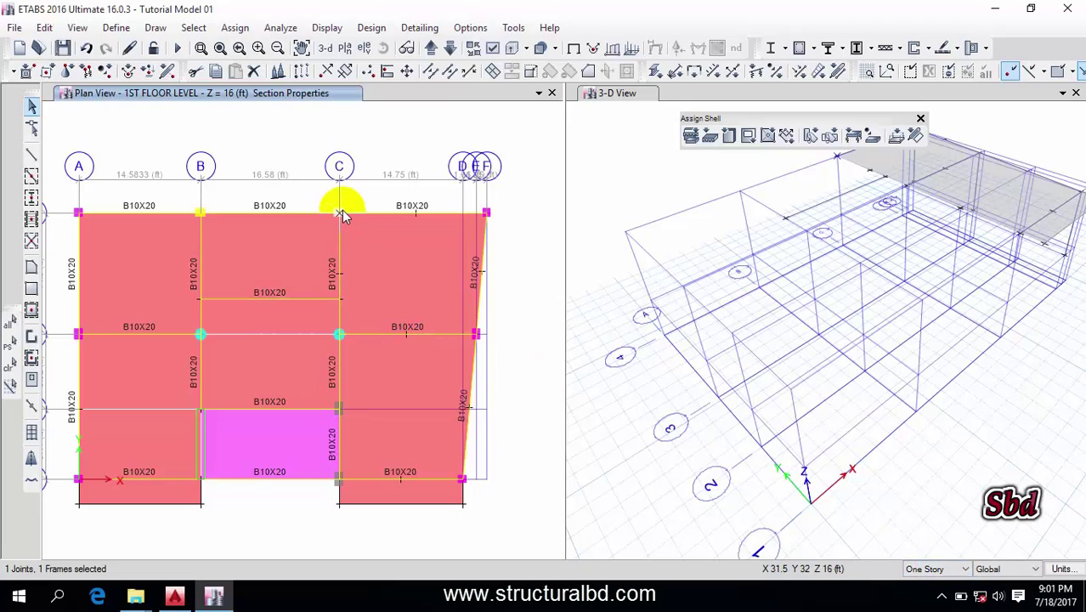
pyautogui.moveTo(318, 197); pyautogui.dragTo(357, 216)
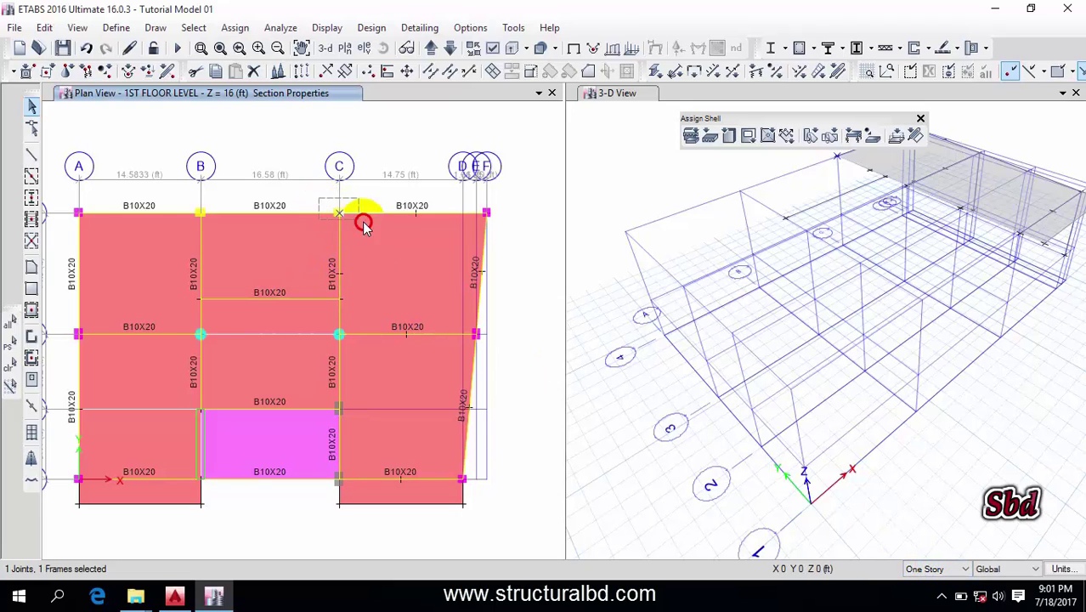
pyautogui.scroll(3, 347, 219)
pyautogui.scroll(-3, 331, 221)
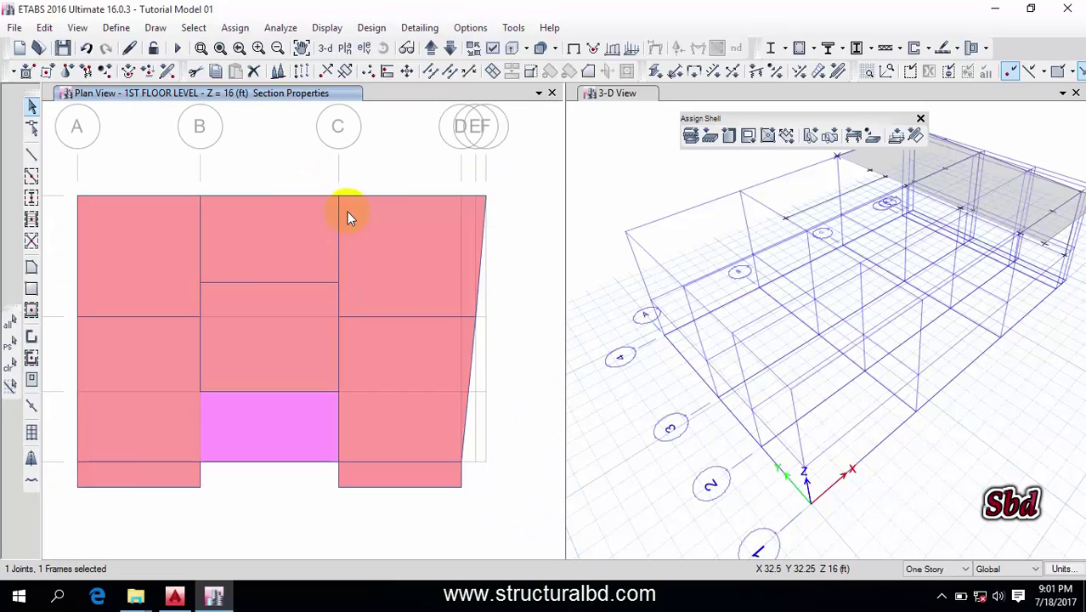
# - Clear the selection, copy the intermediate B10X20 beam between grids B-C and 3-4, paste it with Delta Y 2 ft, and undo the paste
pyautogui.click(9, 366)
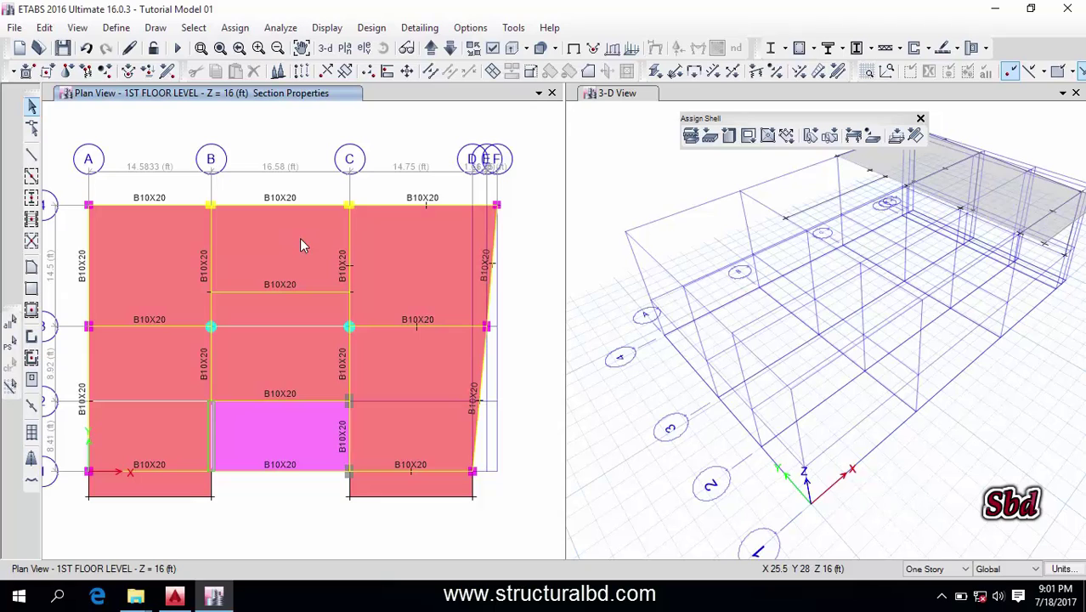
pyautogui.click(282, 295)
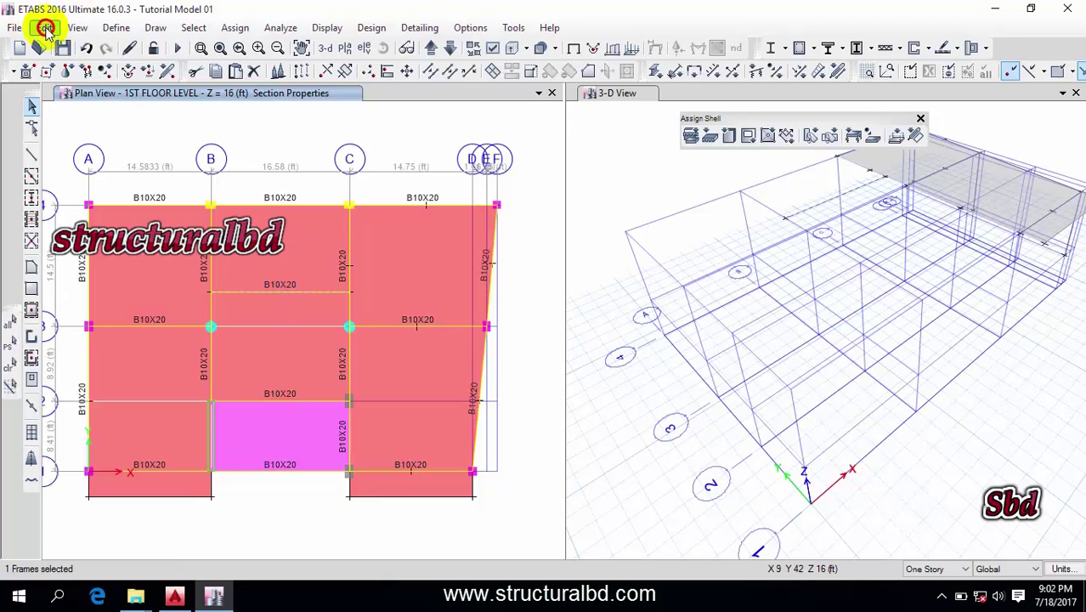
pyautogui.click(45, 28)
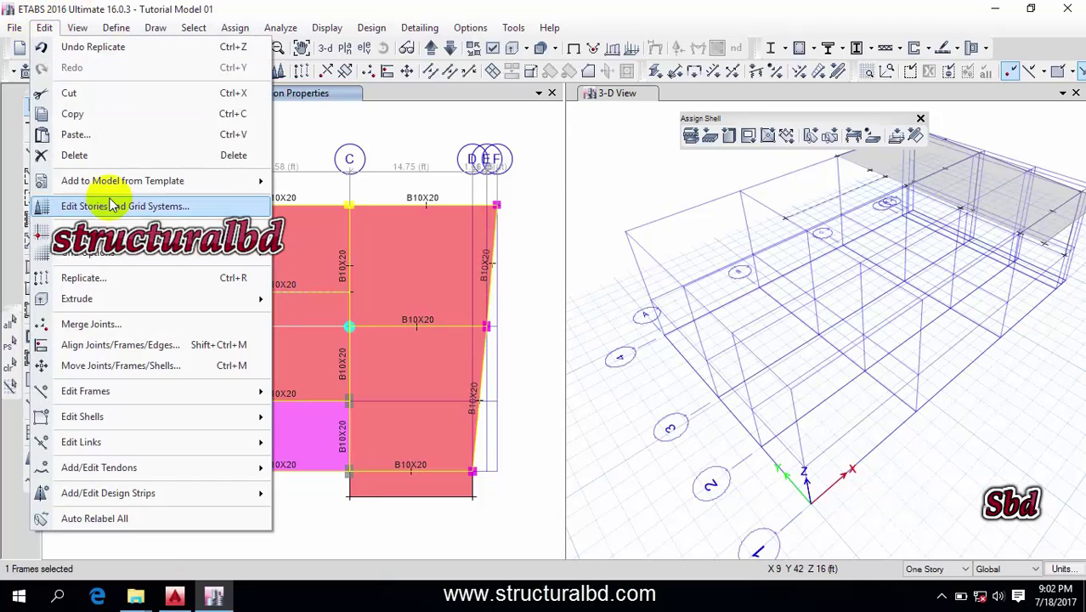
pyautogui.click(81, 119)
pyautogui.click(44, 28)
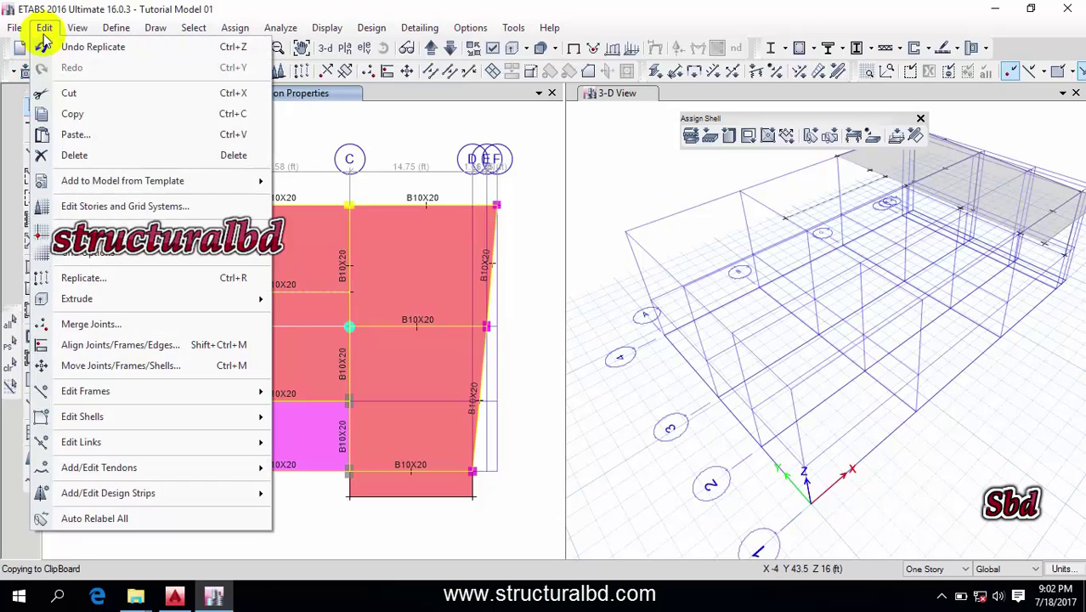
pyautogui.click(76, 135)
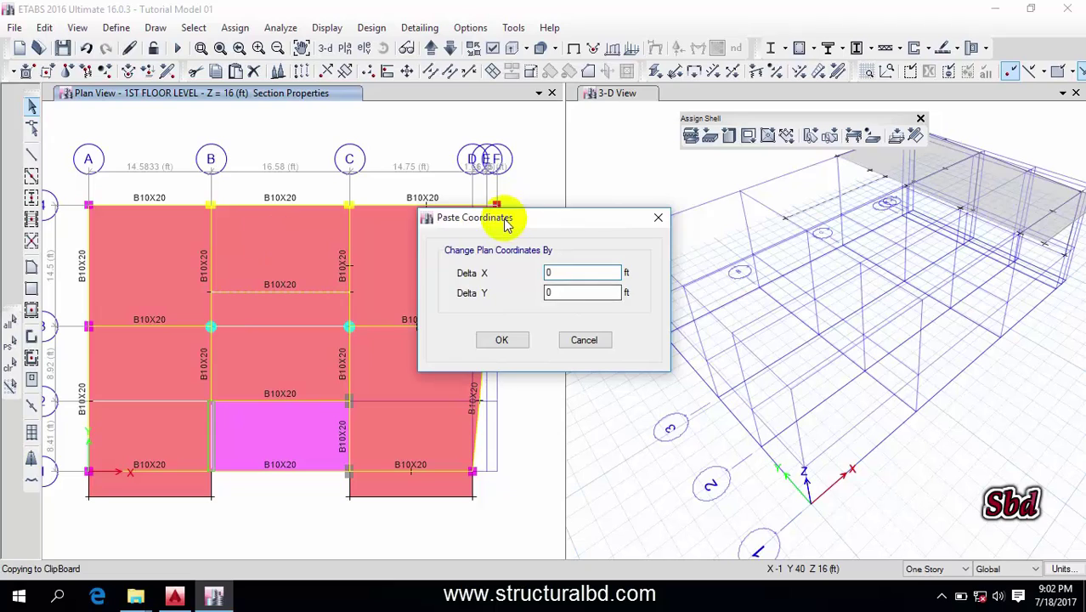
pyautogui.moveTo(497, 214); pyautogui.dragTo(598, 213)
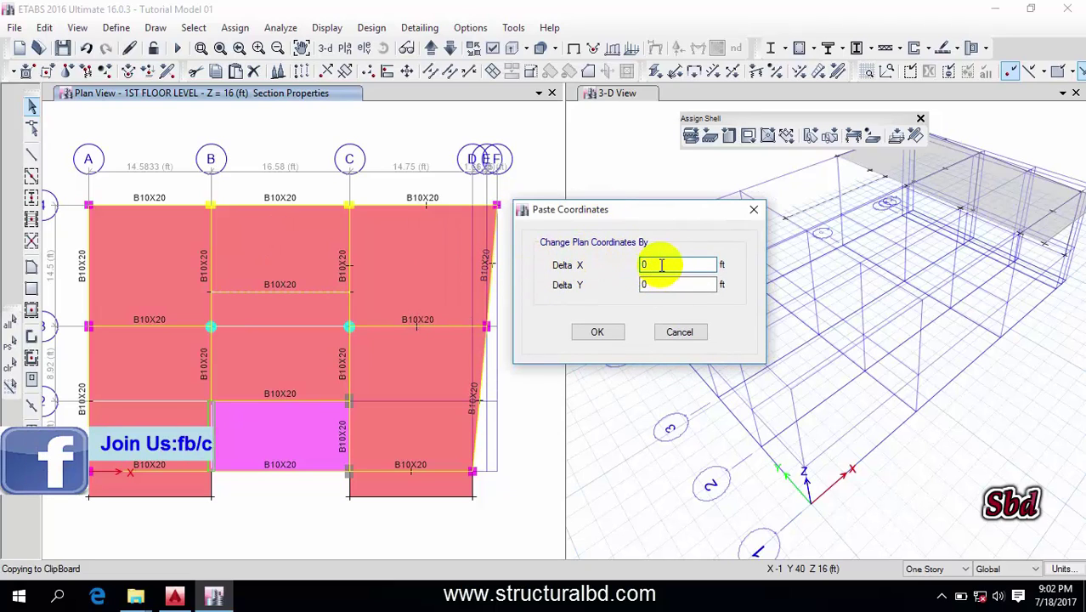
pyautogui.click(661, 282)
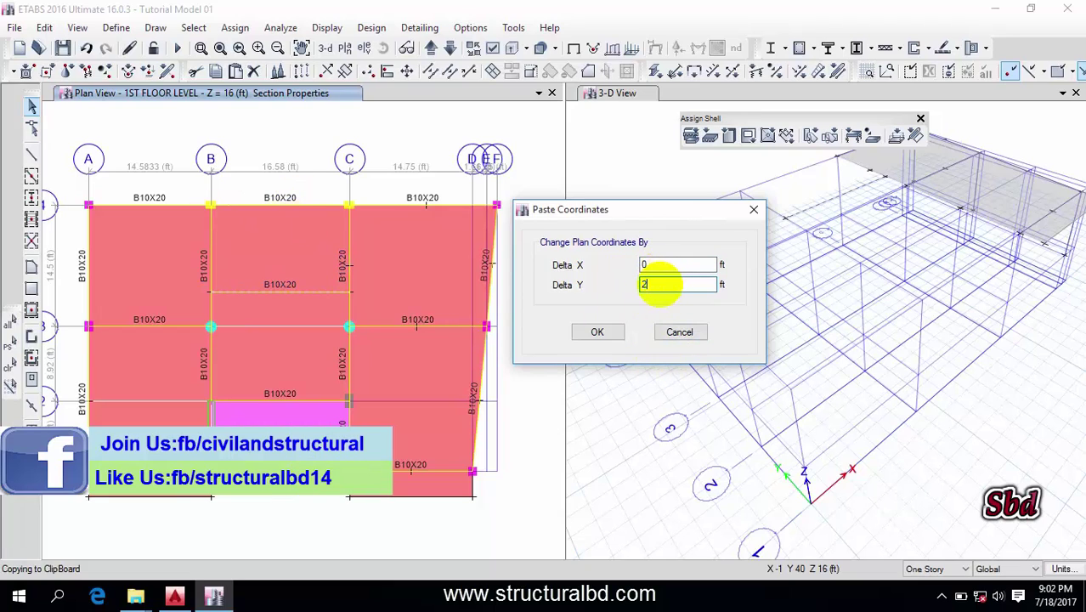
pyautogui.click(596, 332)
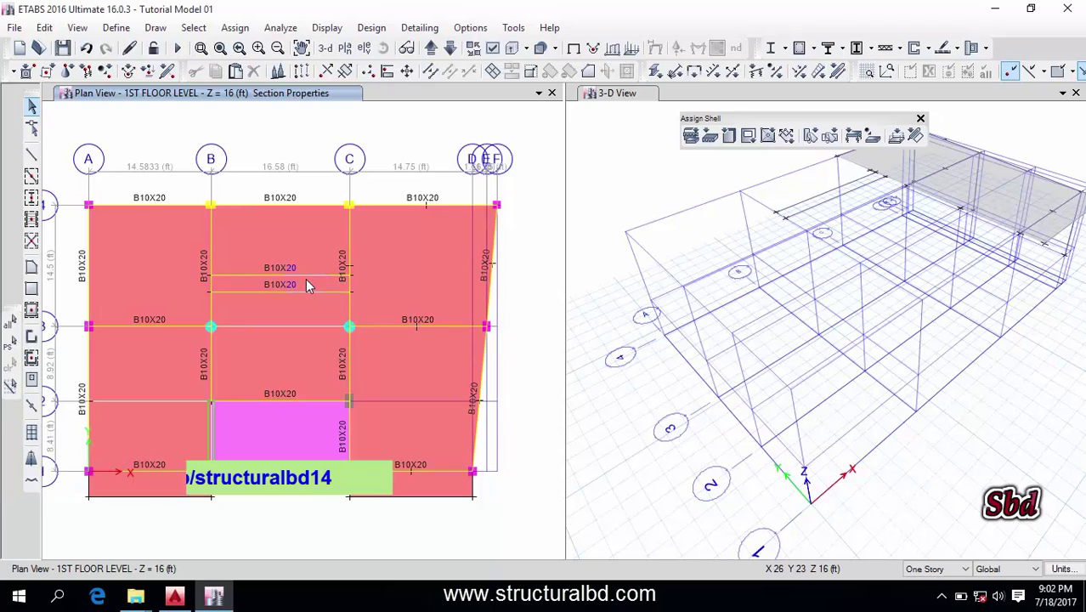
pyautogui.hotkey('ctrl', 'z')
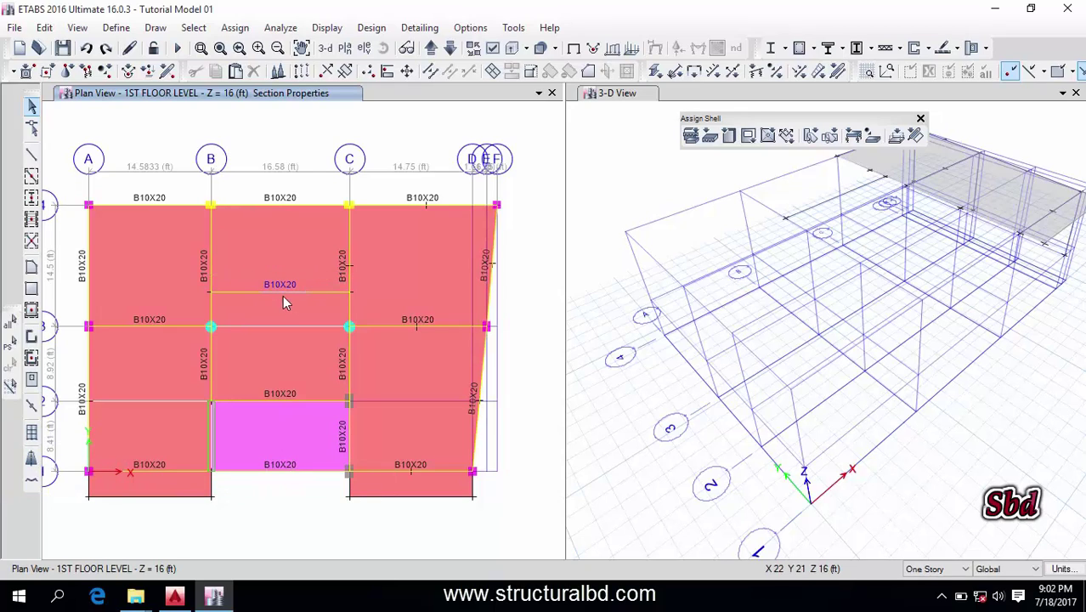
# - Replicate the intermediate B10X20 beam between grids B-C and 3-4 linearly with dy 3 ft, and remove the replicated beam
pyautogui.click(286, 292)
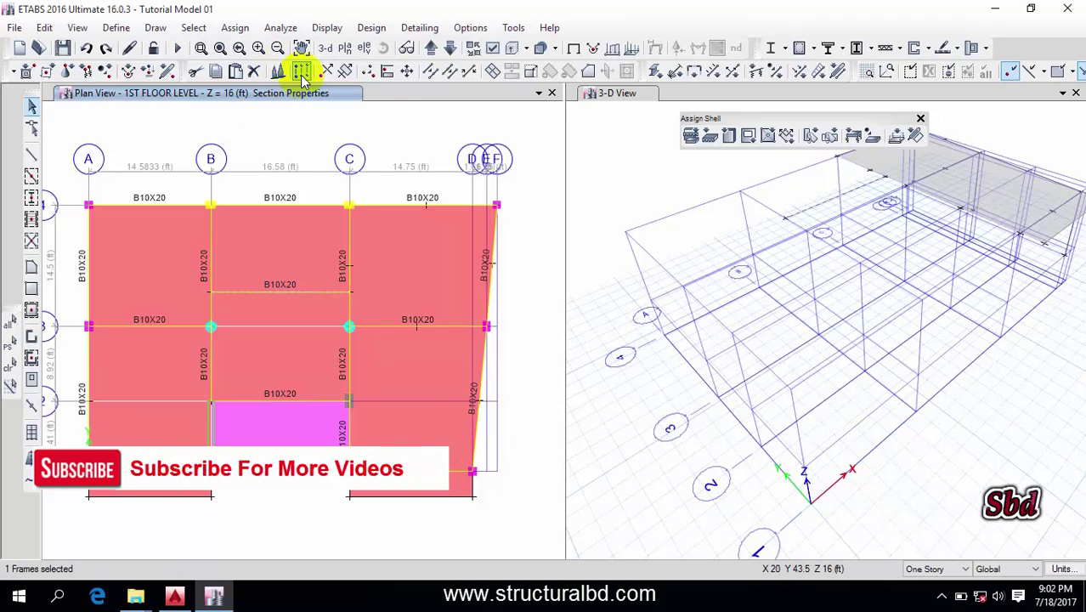
pyautogui.click(42, 28)
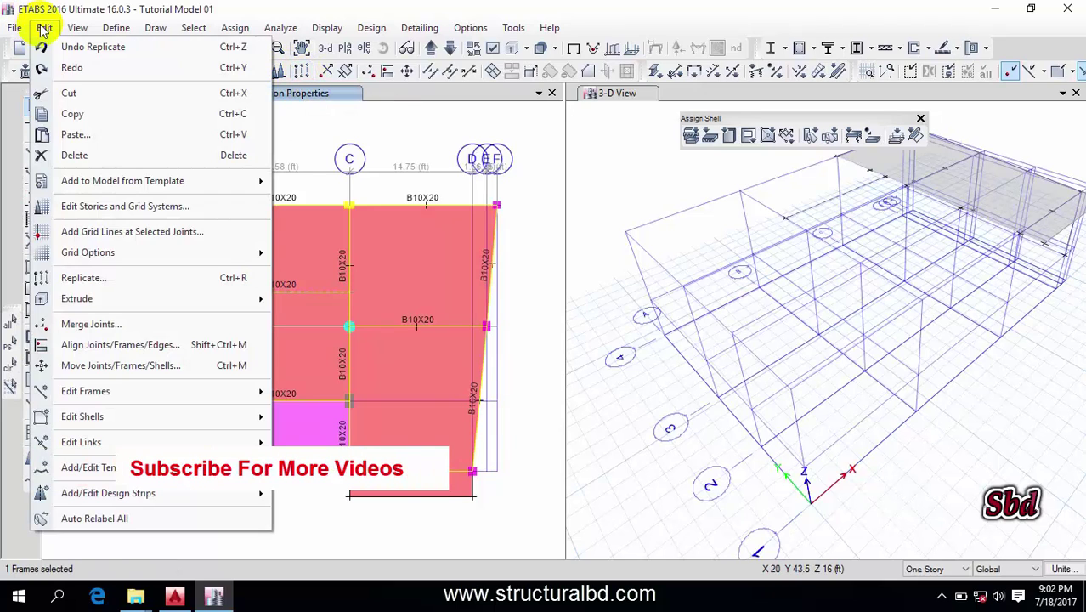
pyautogui.click(84, 278)
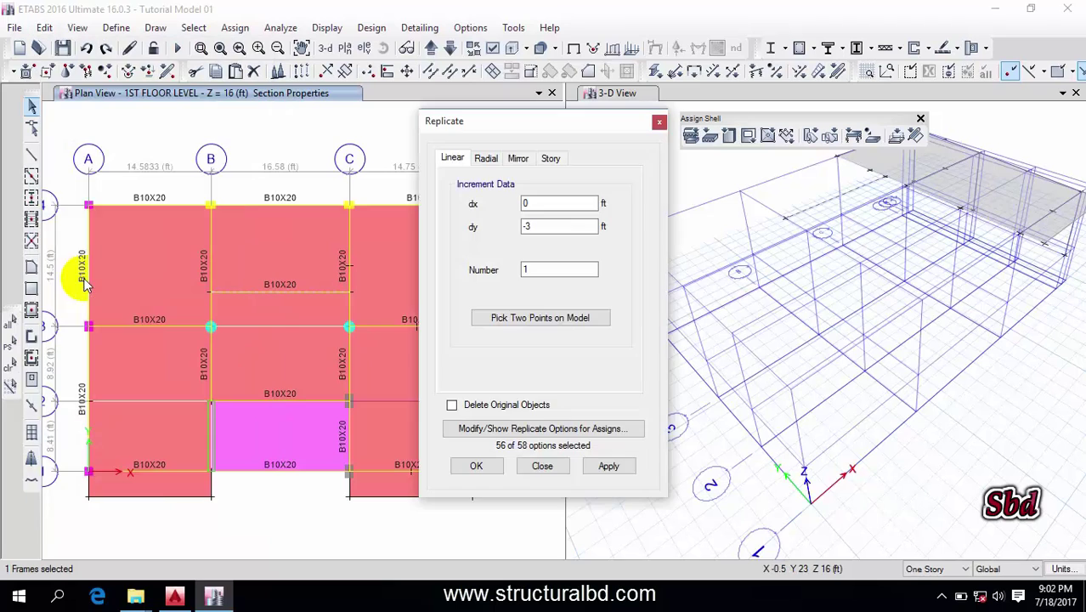
pyautogui.moveTo(553, 129); pyautogui.dragTo(652, 132)
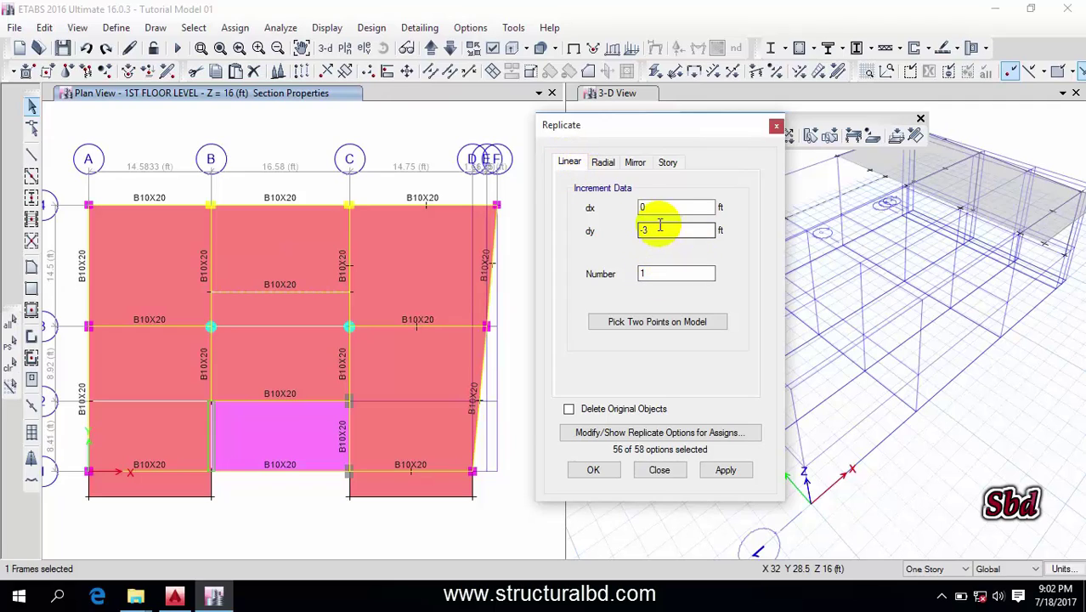
pyautogui.moveTo(671, 231); pyautogui.dragTo(608, 229)
pyautogui.write('3')
pyautogui.click(725, 470)
pyautogui.click(593, 472)
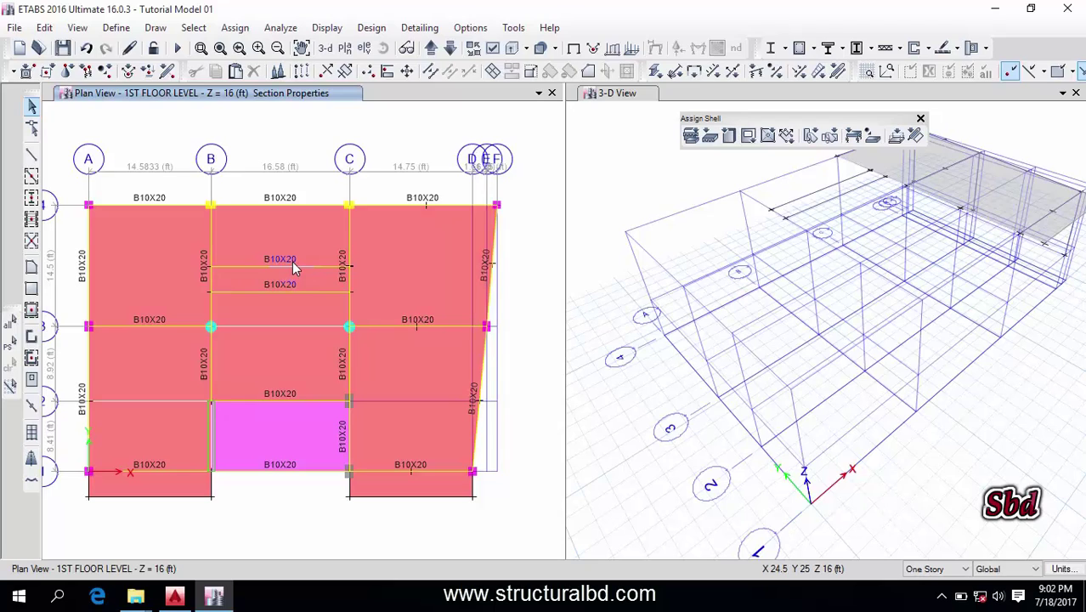
pyautogui.press('Delete')
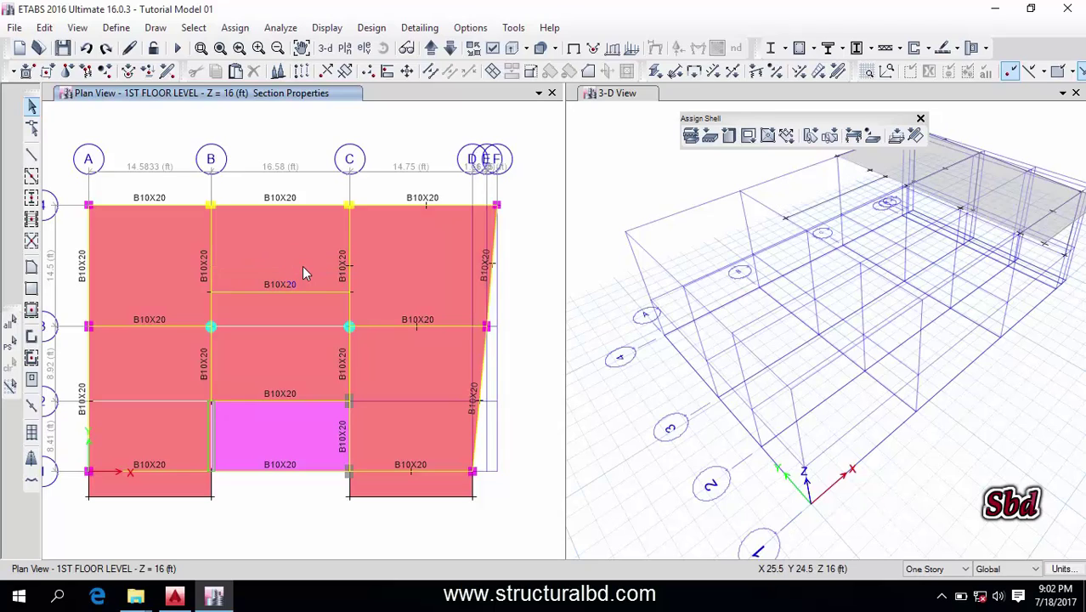
# - Select and deselect the slab panel between grids B-C and 3-4, and select the joint and column at grid point B-3
pyautogui.click(275, 249)
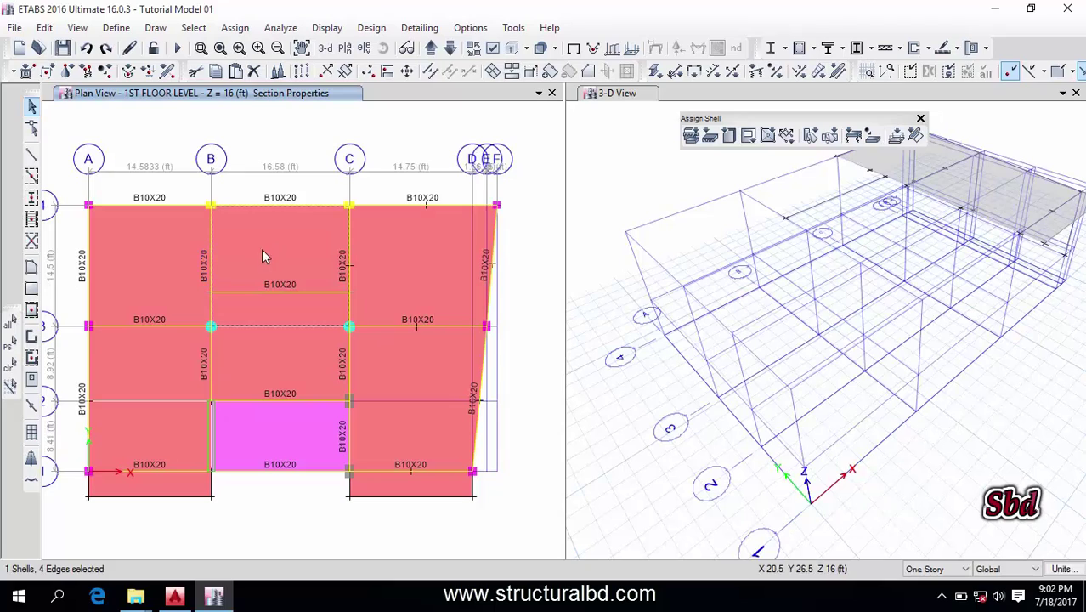
pyautogui.click(279, 245)
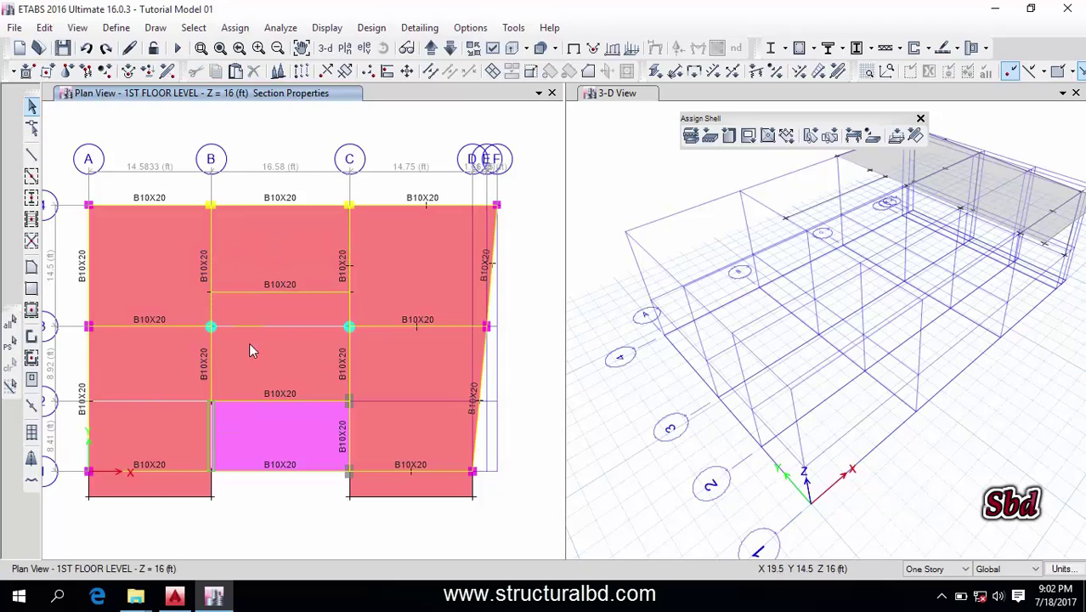
pyautogui.click(209, 324)
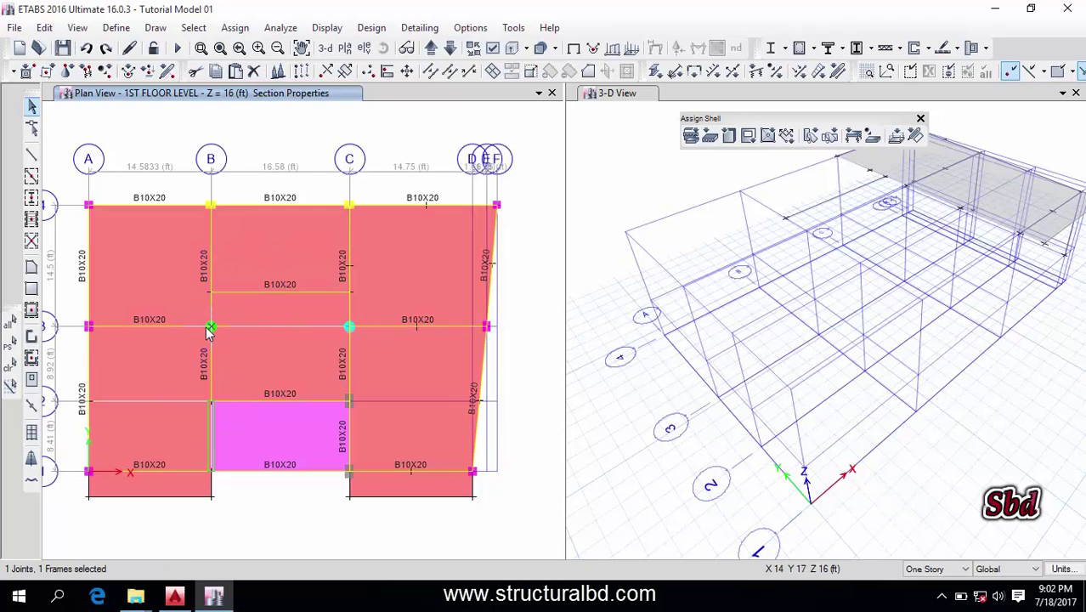